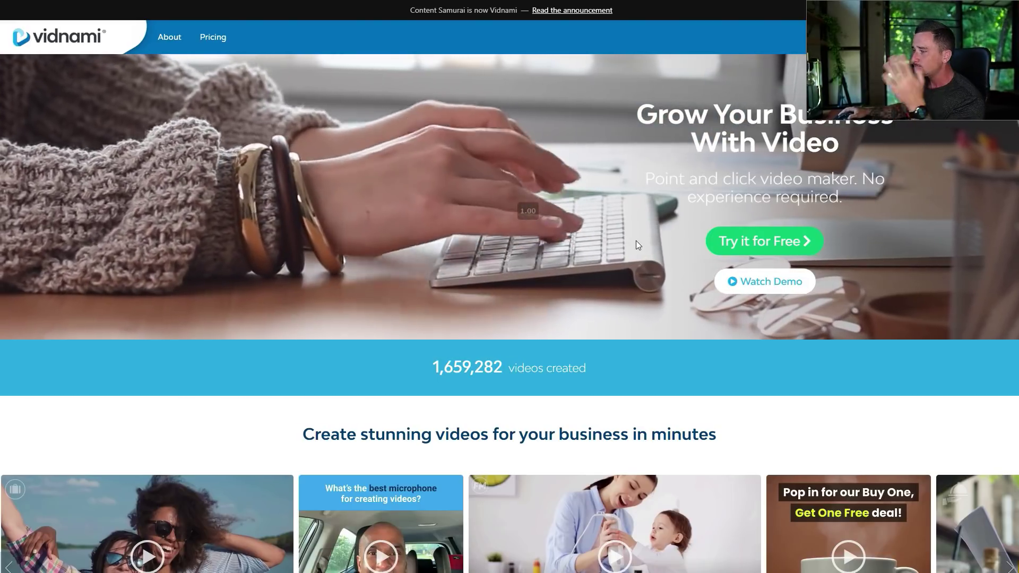
- Scroll the homepage past Automatic Captions to the 790,000+ clip selection and no-editing sections
scroll(481, 228, down, 5)
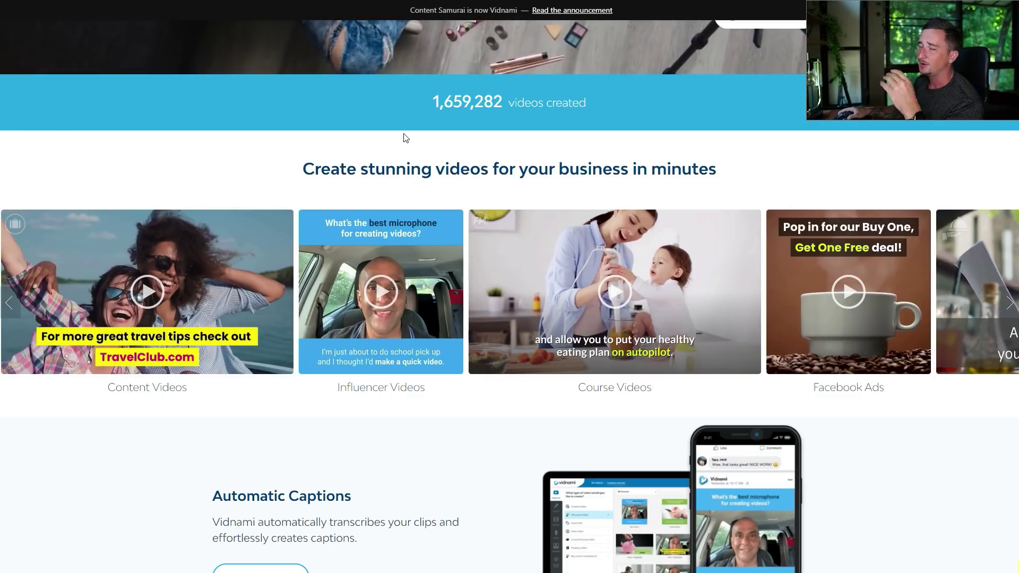
scroll(467, 209, down, 5)
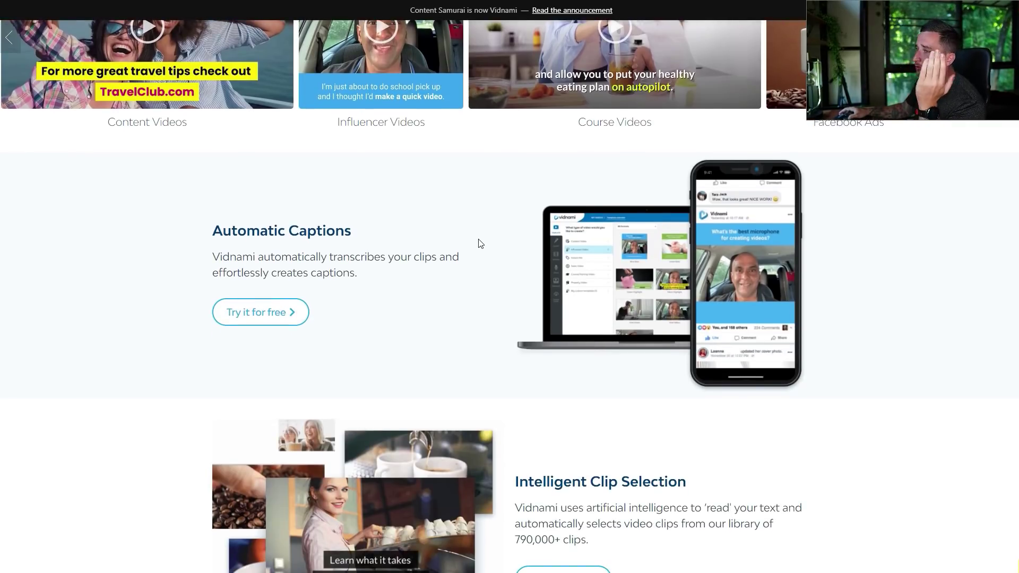
scroll(424, 314, down, 4)
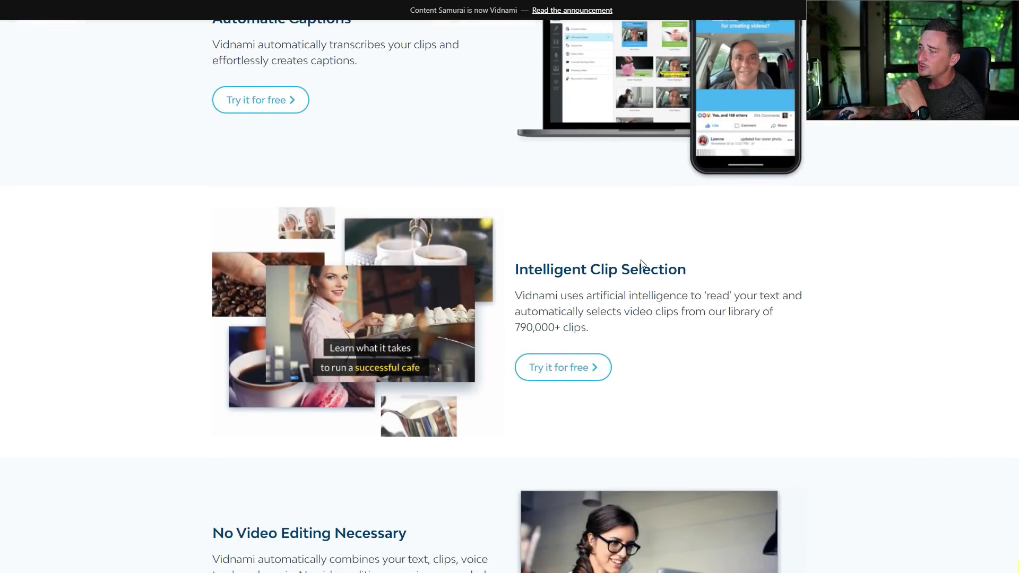
scroll(642, 264, down, 5)
scroll(537, 307, up, 7)
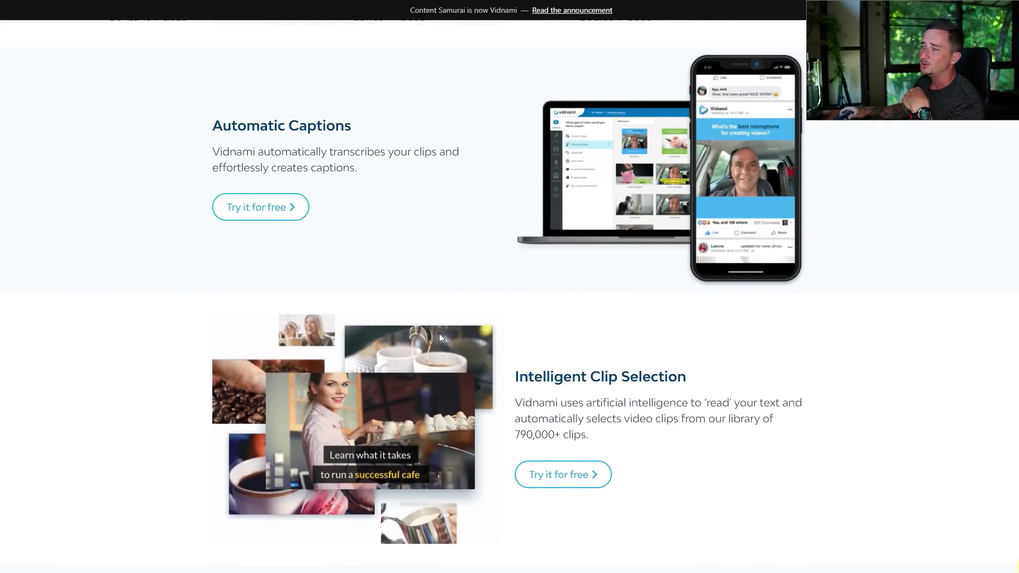
scroll(439, 335, up, 5)
scroll(440, 335, down, 3)
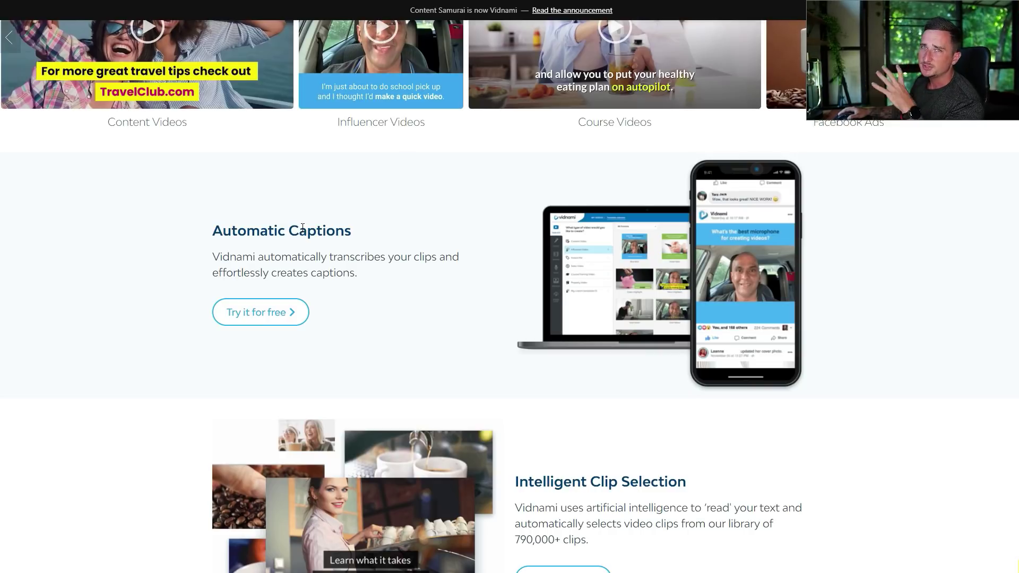
scroll(337, 251, down, 3)
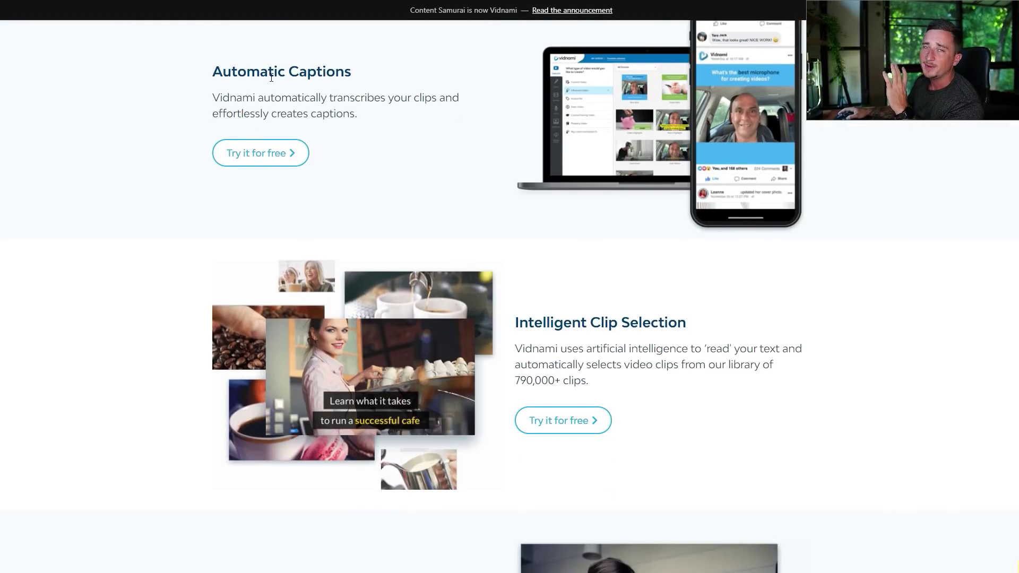
scroll(598, 214, down, 4)
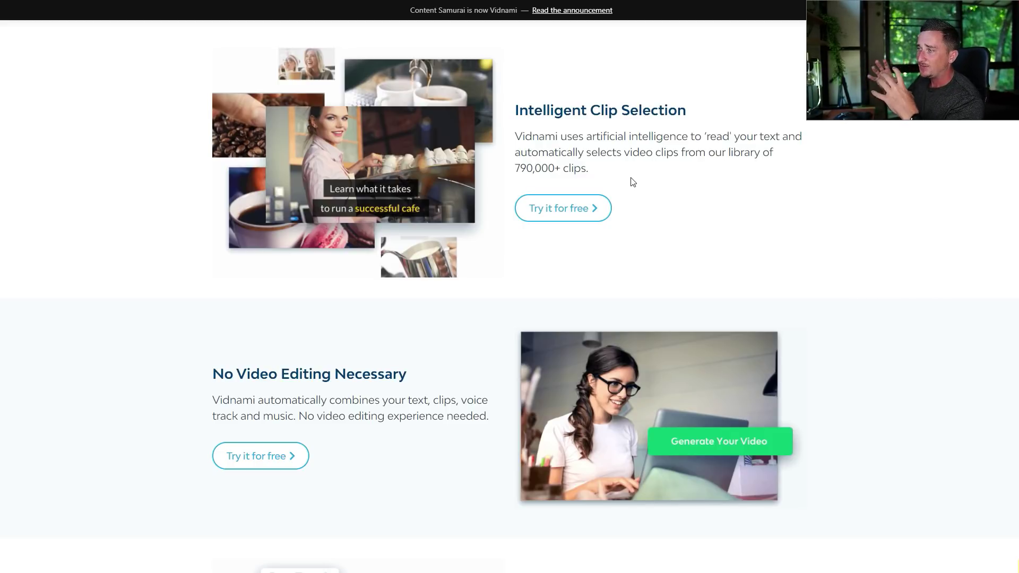
scroll(565, 220, down, 2)
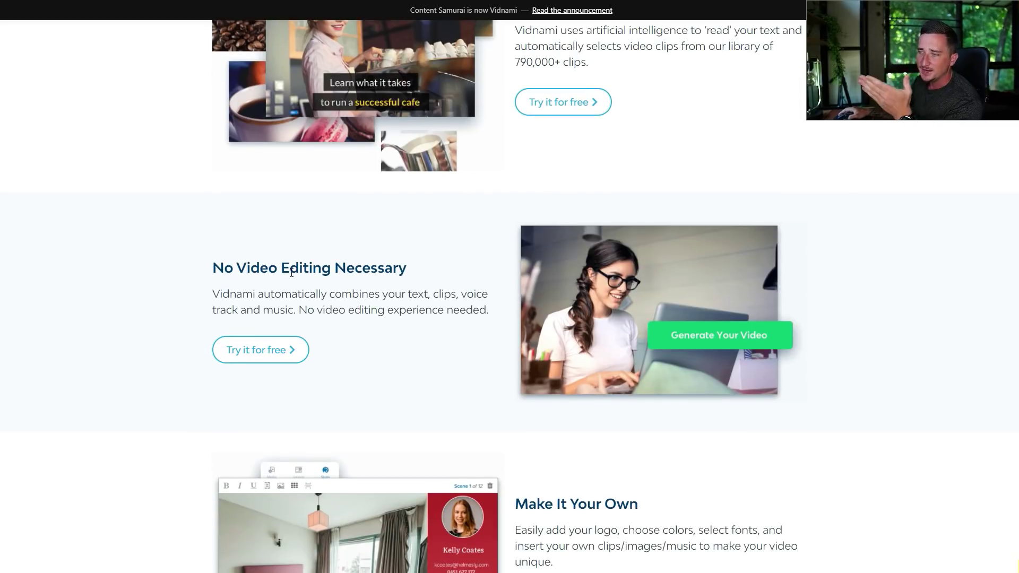
scroll(329, 260, down, 6)
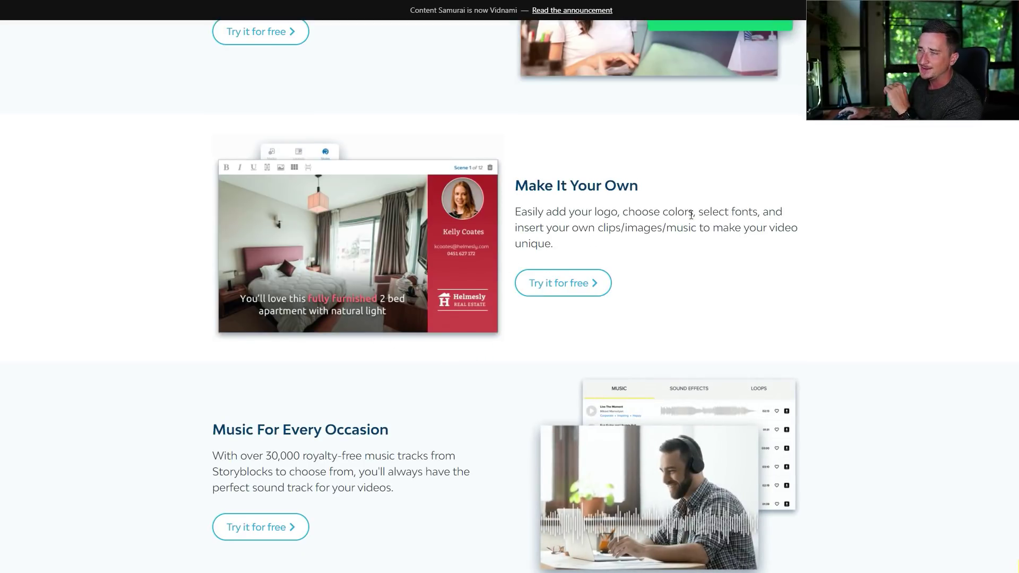
scroll(602, 253, down, 7)
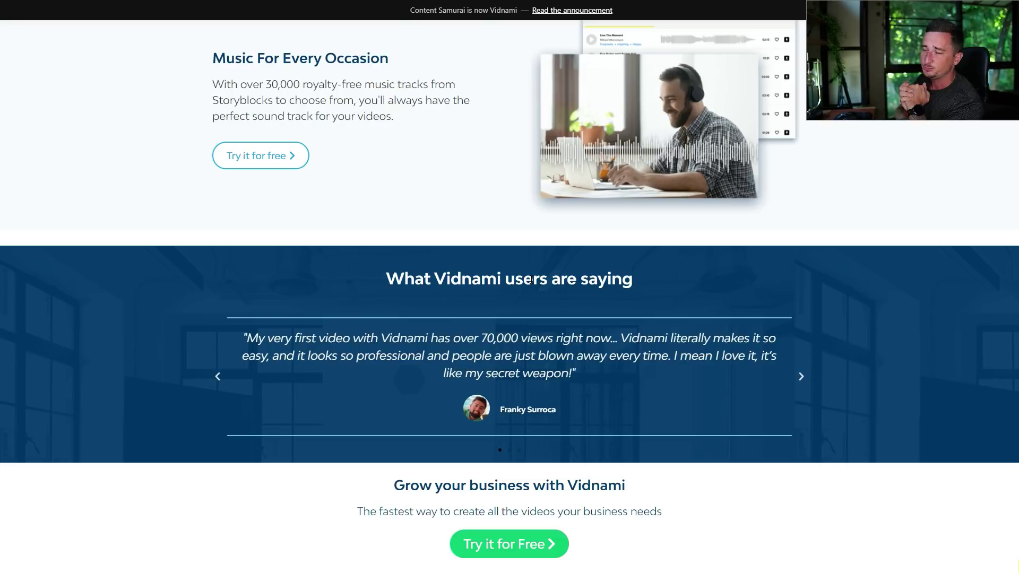
scroll(419, 280, down, 3)
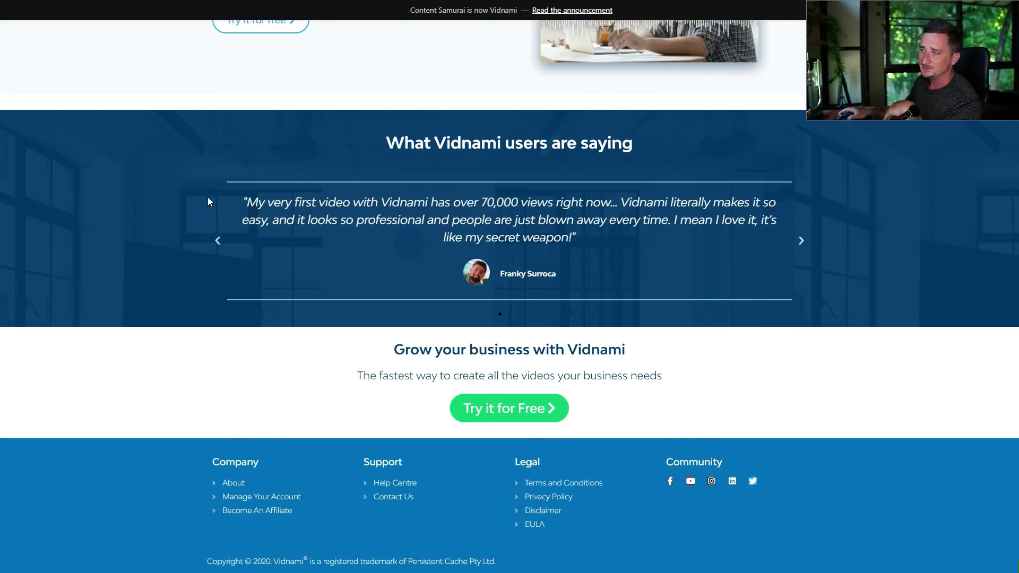
scroll(402, 238, up, 5)
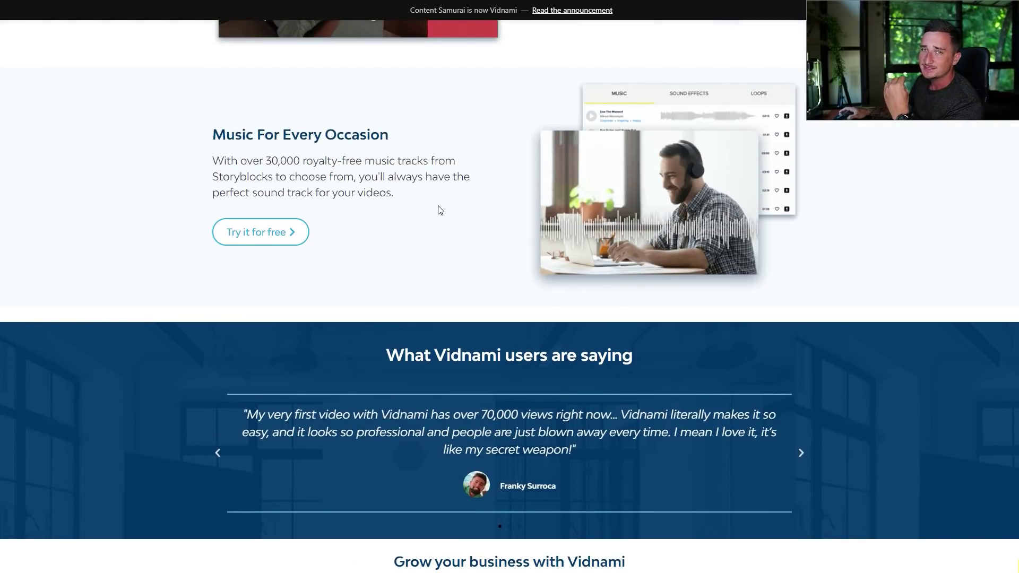
scroll(390, 287, up, 9)
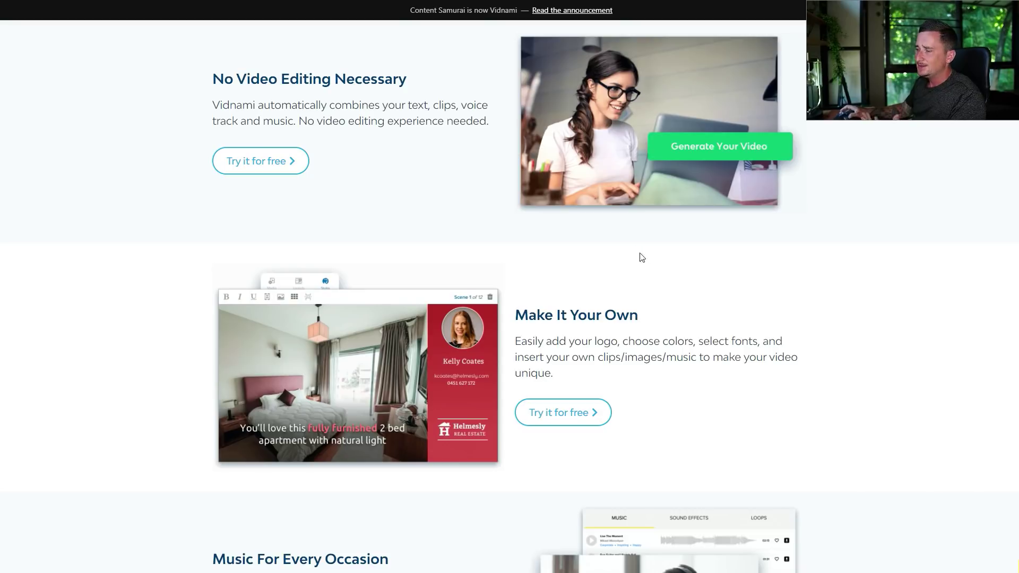
scroll(662, 364, up, 10)
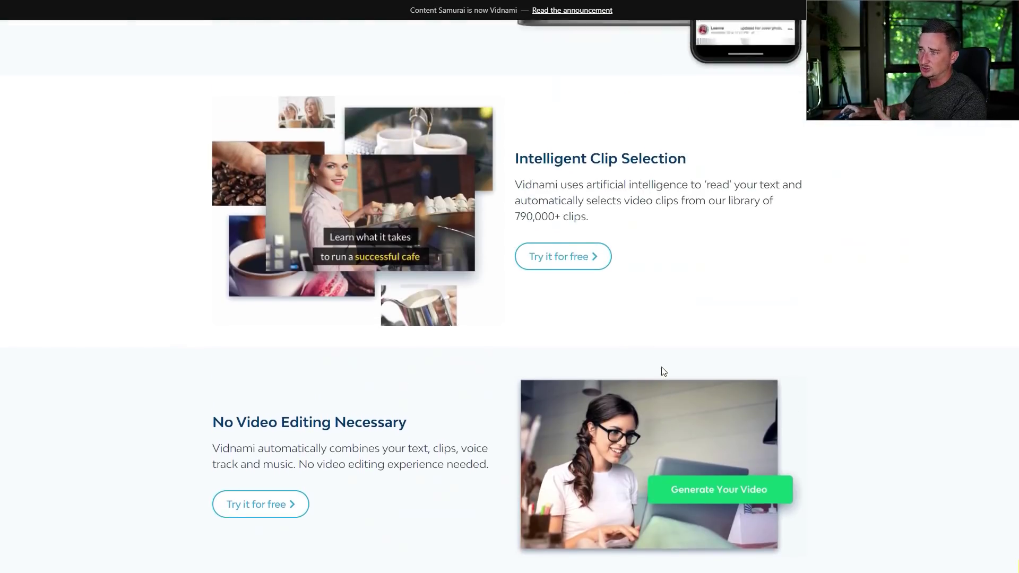
scroll(661, 367, up, 8)
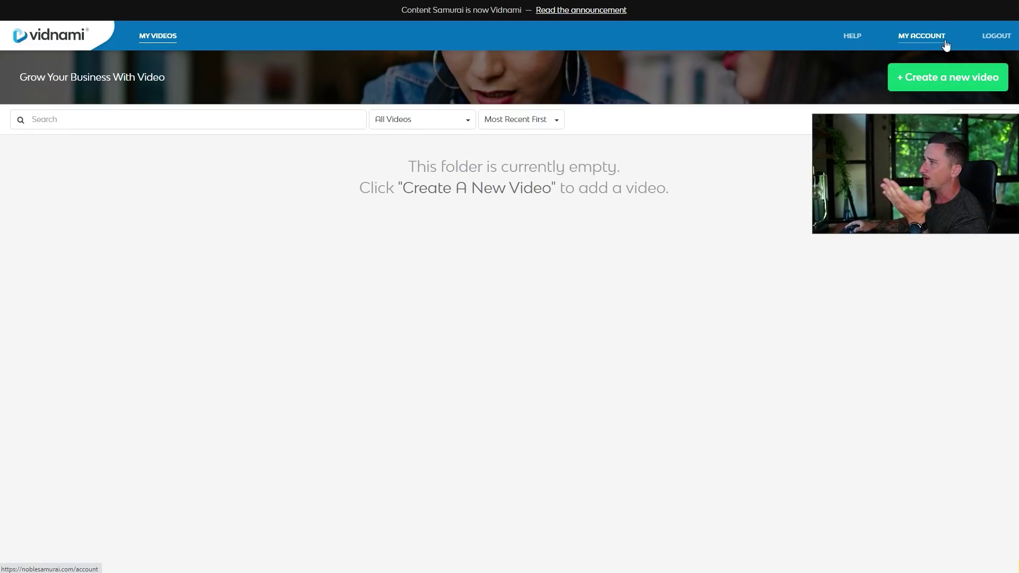
- Create a new video and filter the template formats to Landscape (16:9)
click(951, 82)
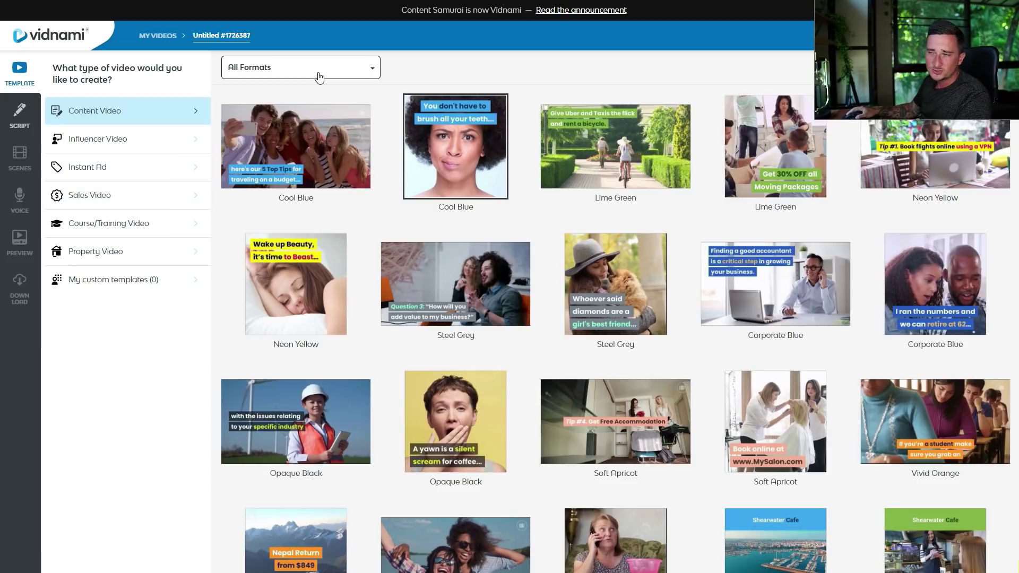
click(302, 79)
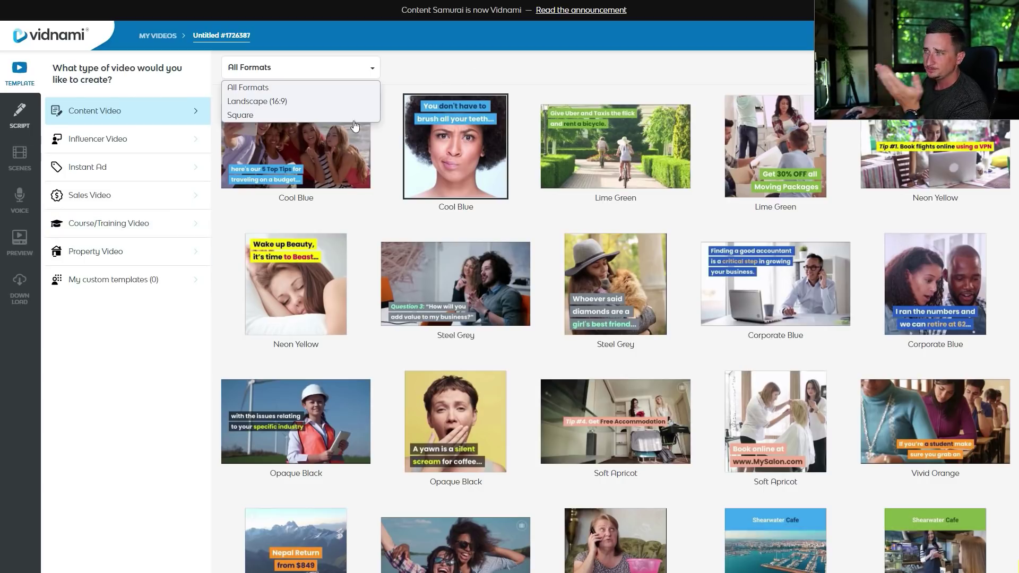
click(288, 104)
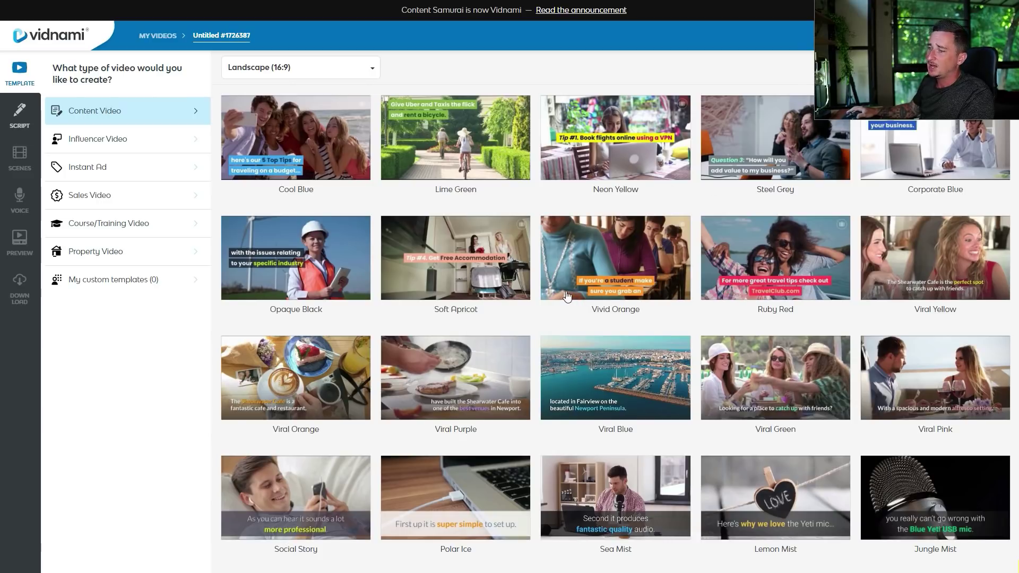
scroll(567, 296, down, 2)
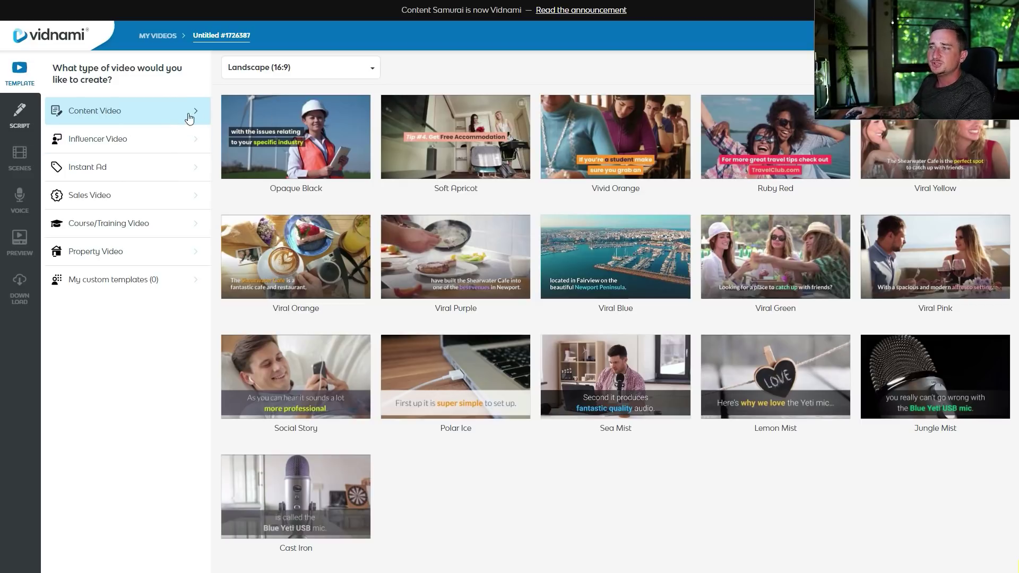
- Browse the Influencer Video and Instant Ad template categories
click(190, 137)
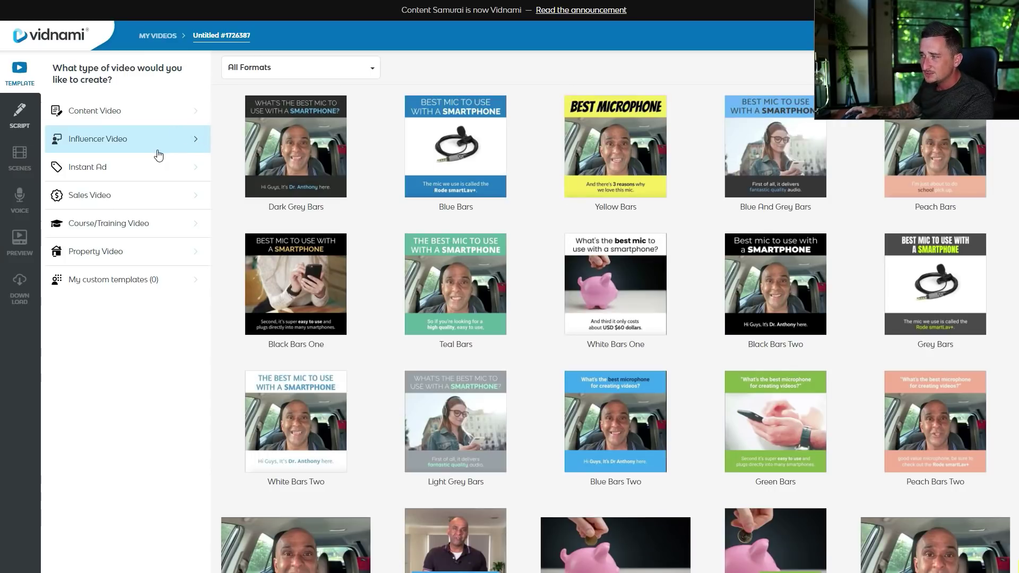
scroll(673, 360, down, 4)
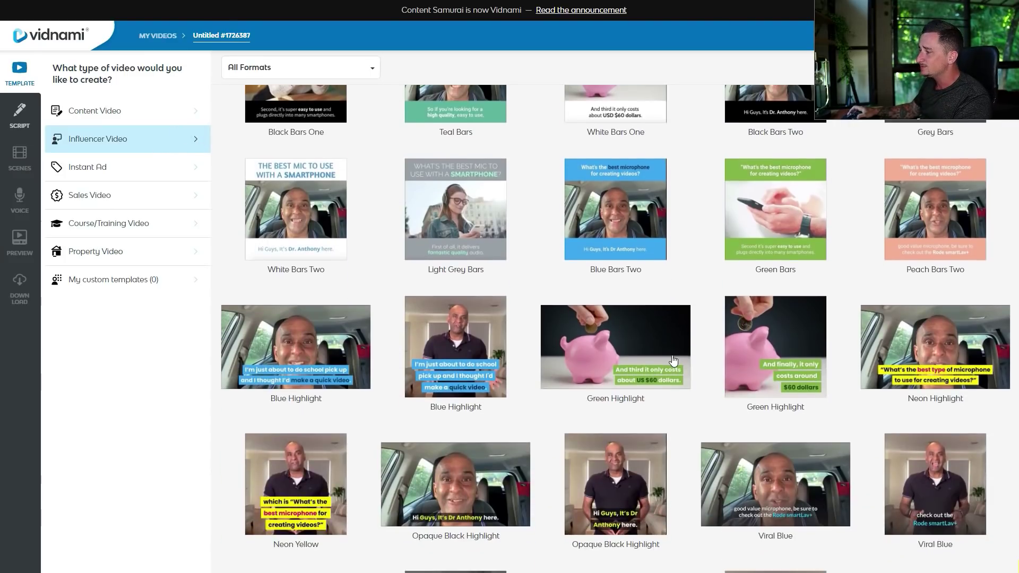
scroll(542, 339, down, 4)
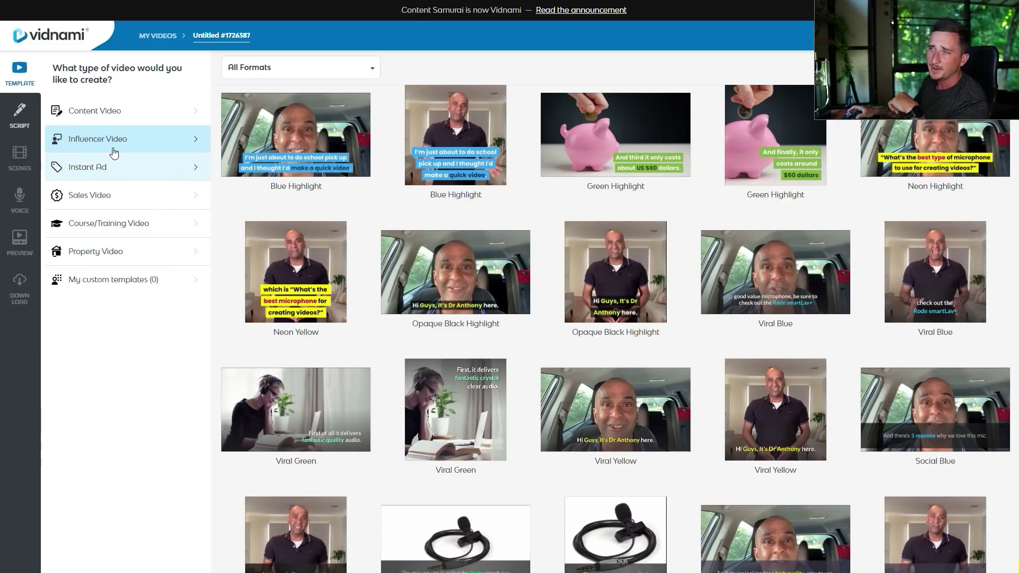
click(181, 169)
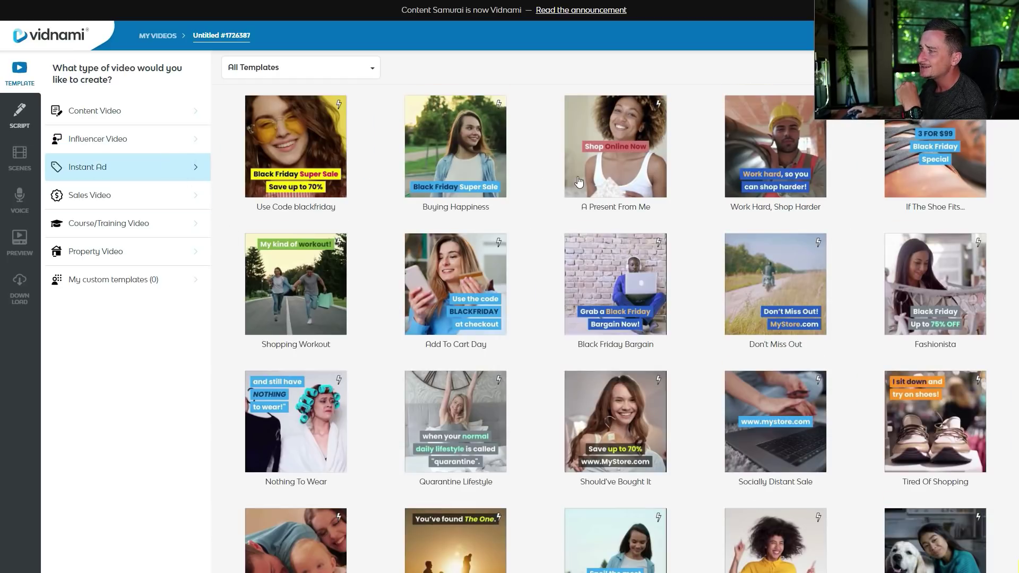
scroll(467, 271, down, 2)
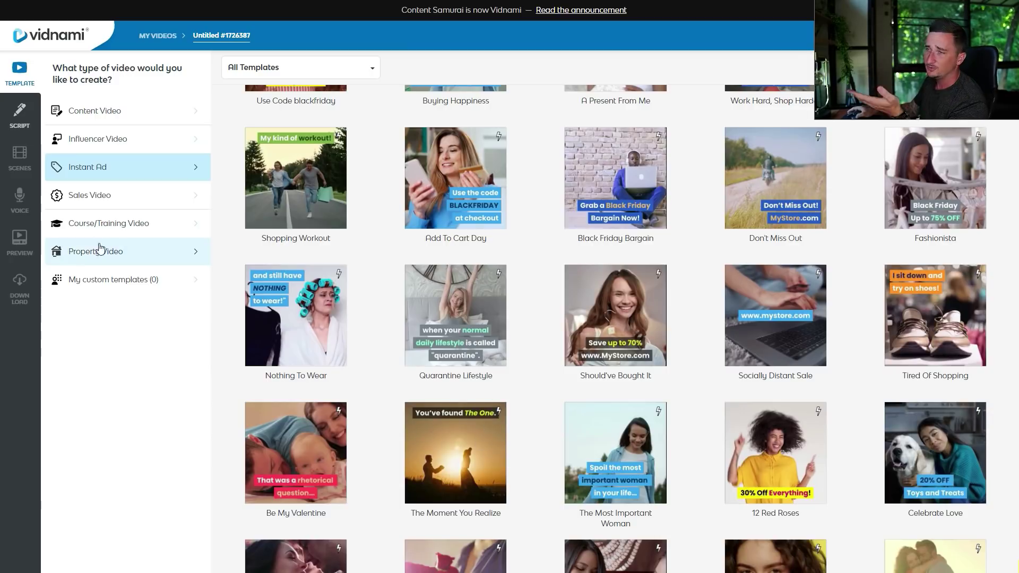
- Look through Sales, Course/Training and Property Video templates, then My custom templates (0)
click(156, 198)
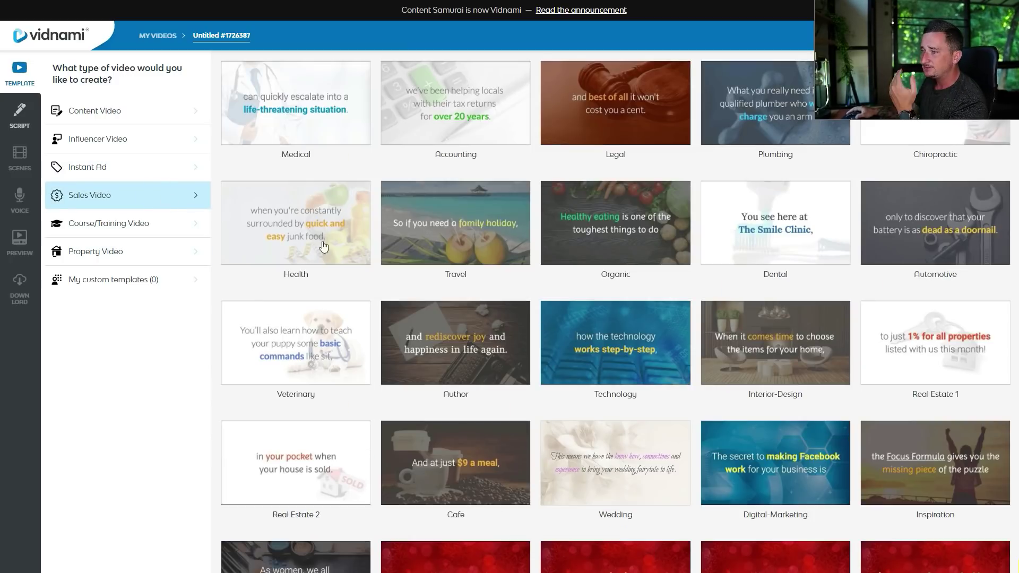
scroll(550, 222, down, 2)
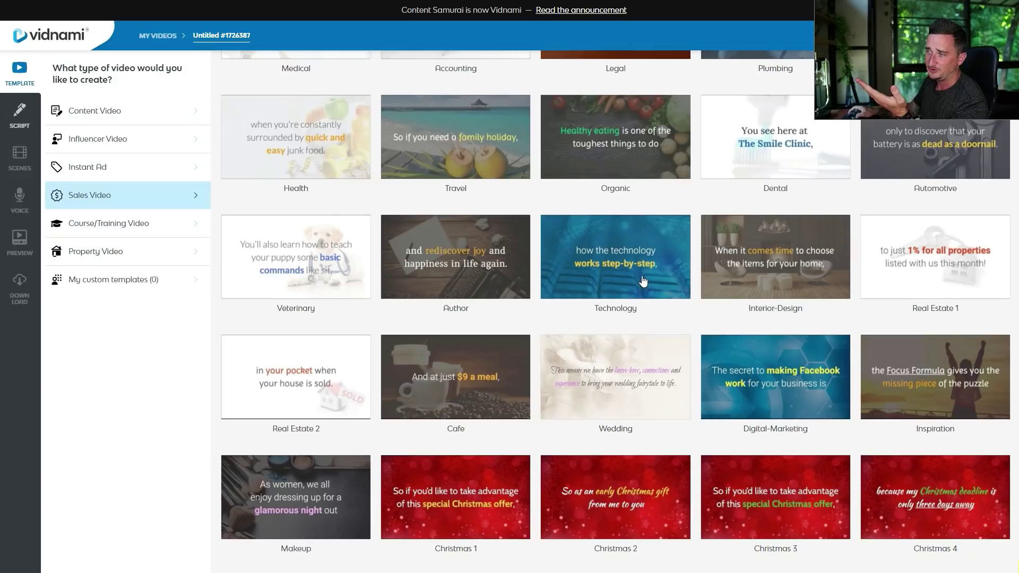
click(169, 234)
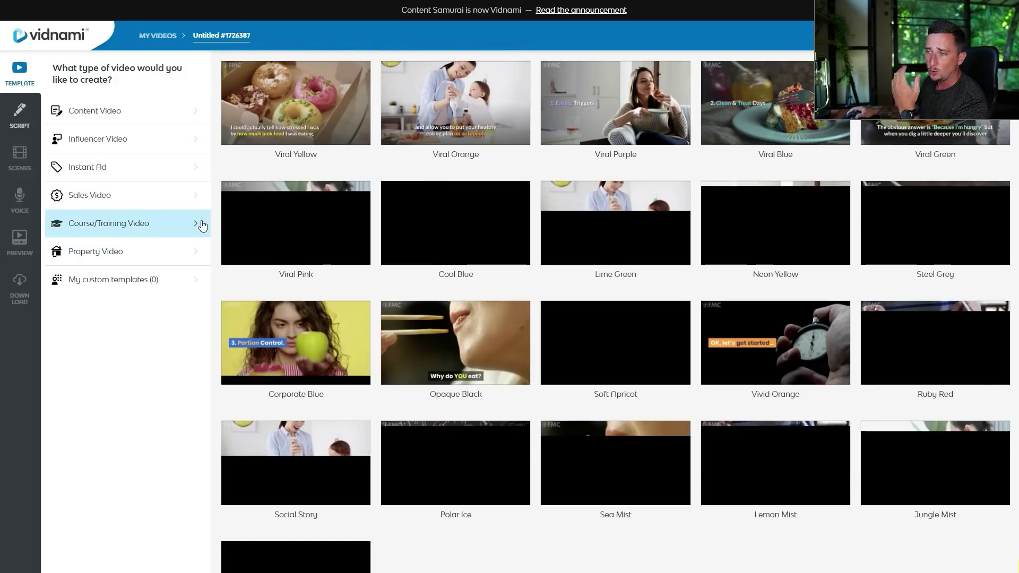
click(159, 252)
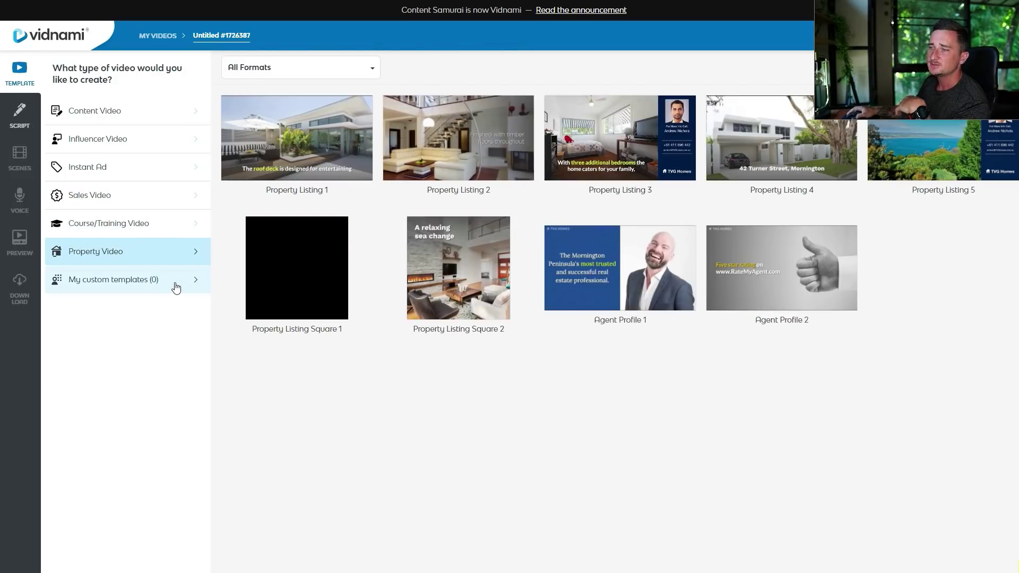
click(178, 287)
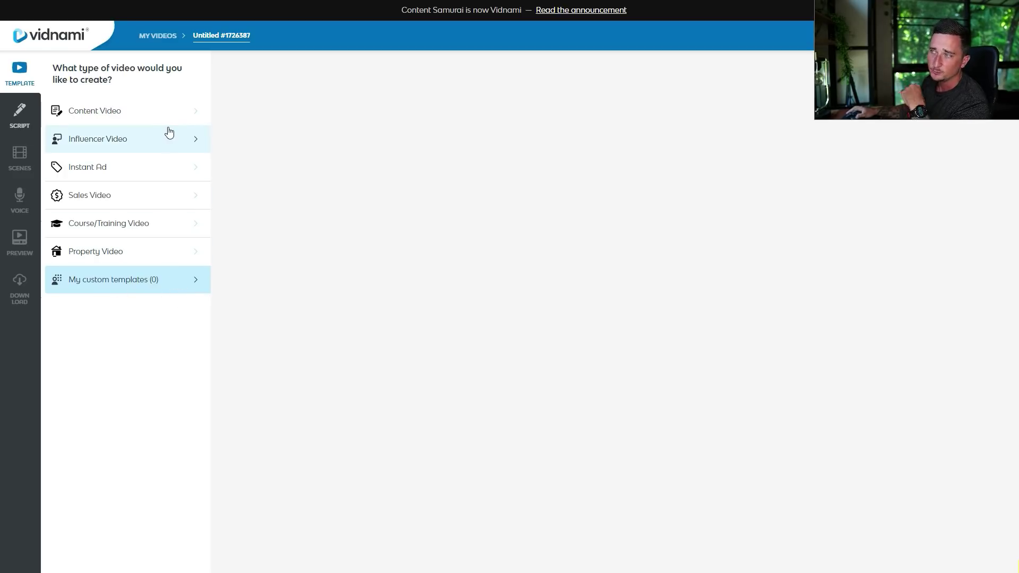
- Show the Content Video templates and preview the first Cool Blue template
click(134, 110)
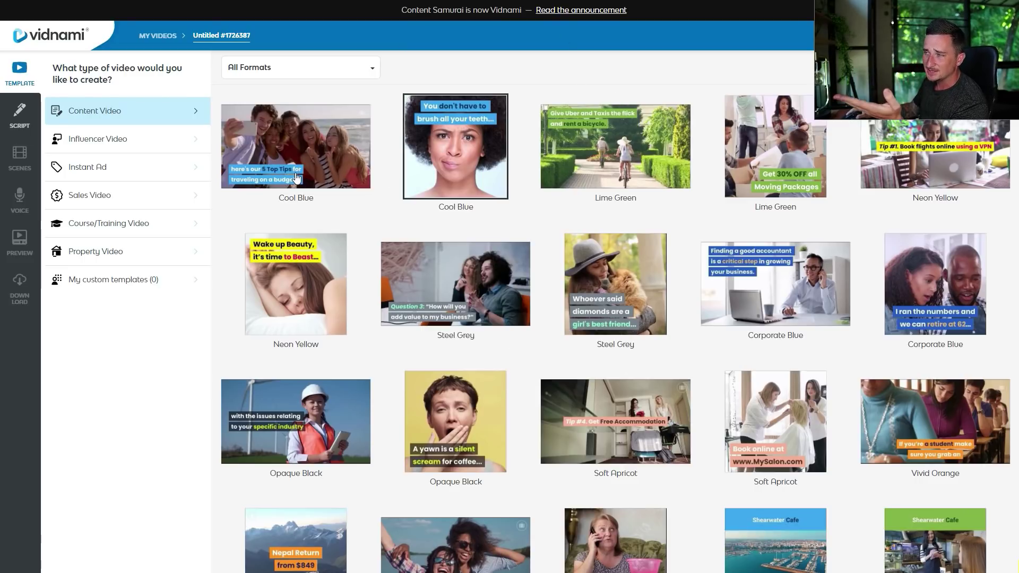
scroll(466, 287, down, 5)
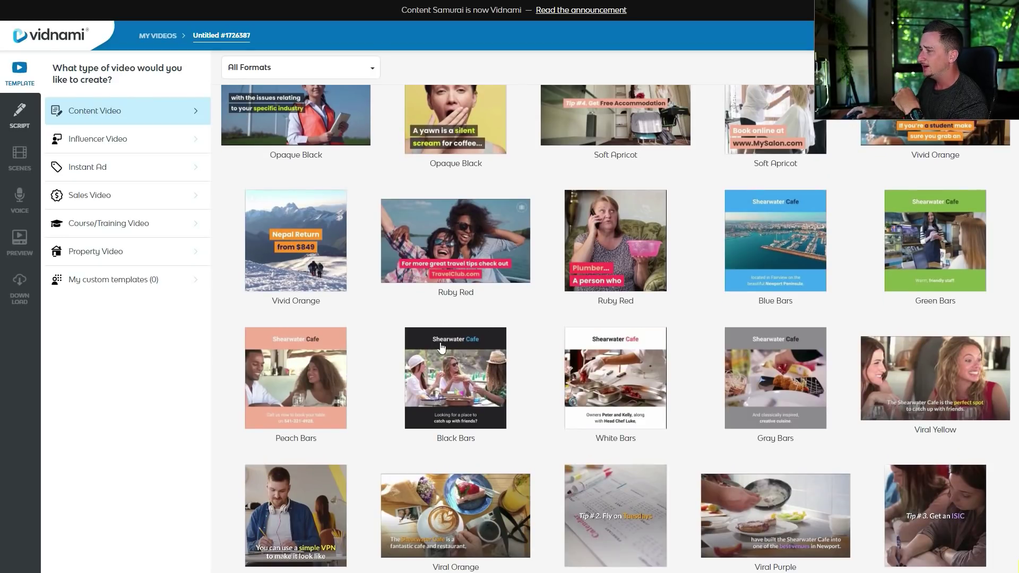
scroll(418, 381, down, 4)
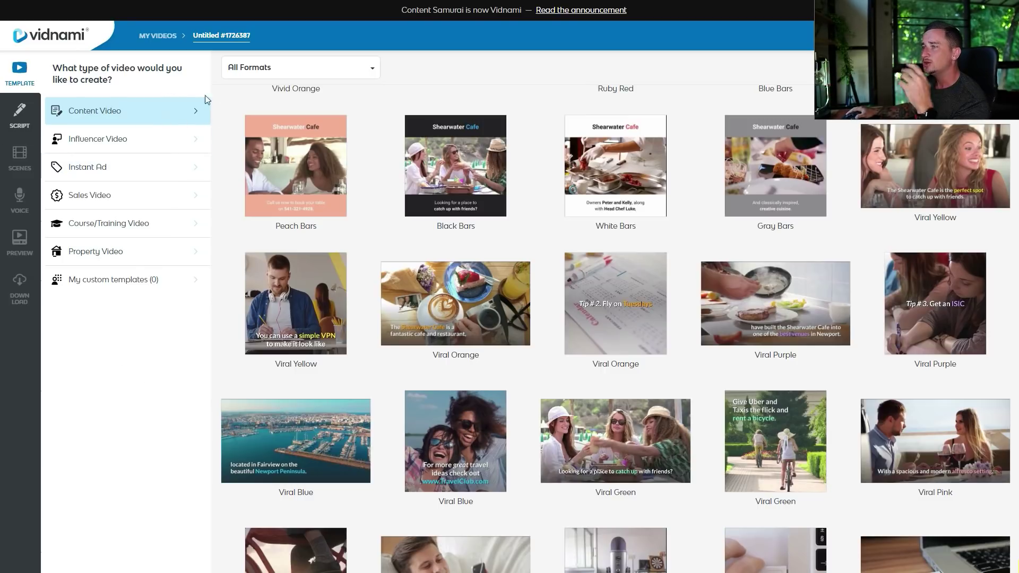
scroll(484, 260, up, 10)
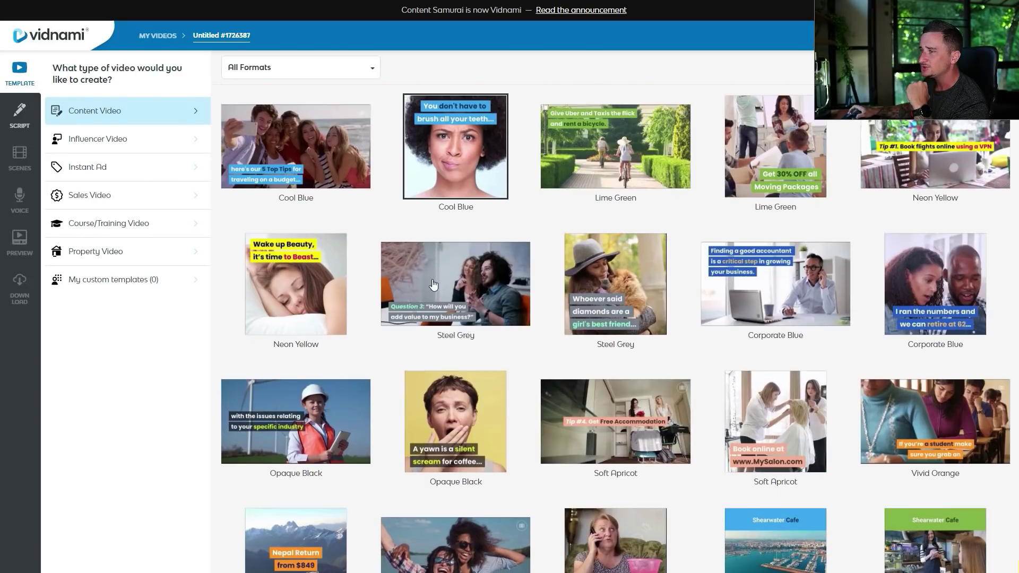
click(303, 150)
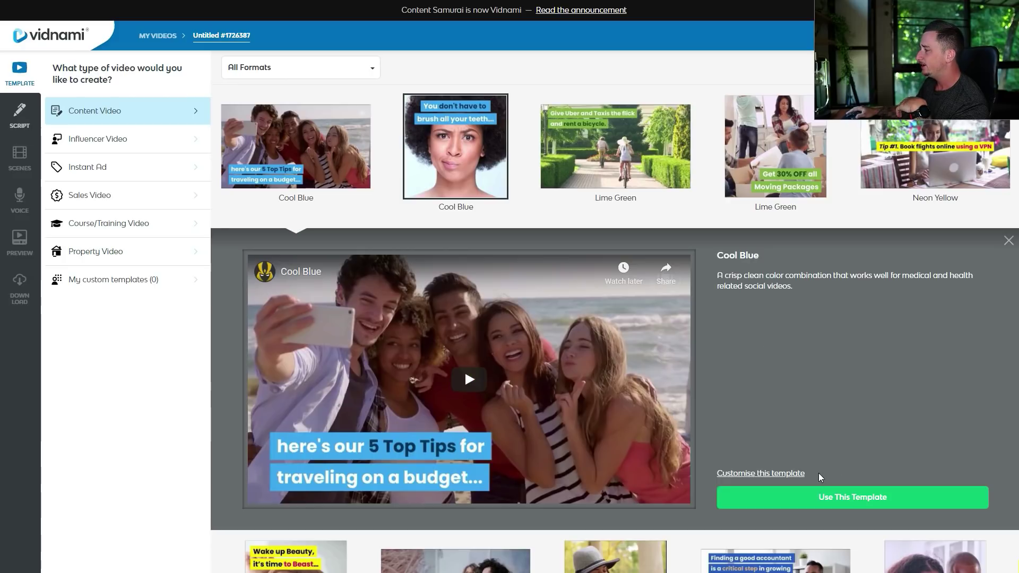
- Use the Cool Blue template for the new video
click(833, 494)
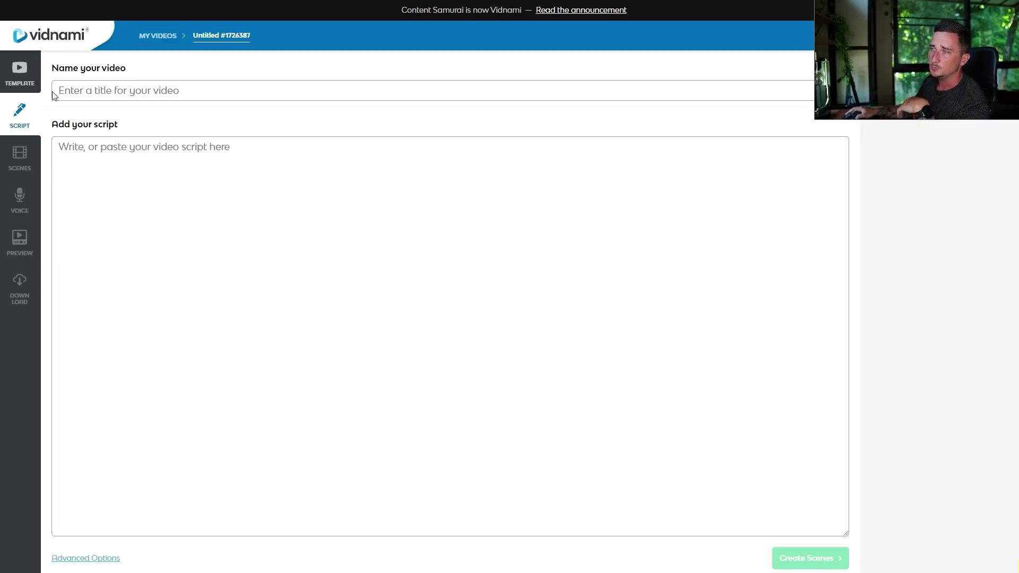
- Enter 'Vidnami Review' as the video title, fixing typos, then move to the script box
click(203, 90)
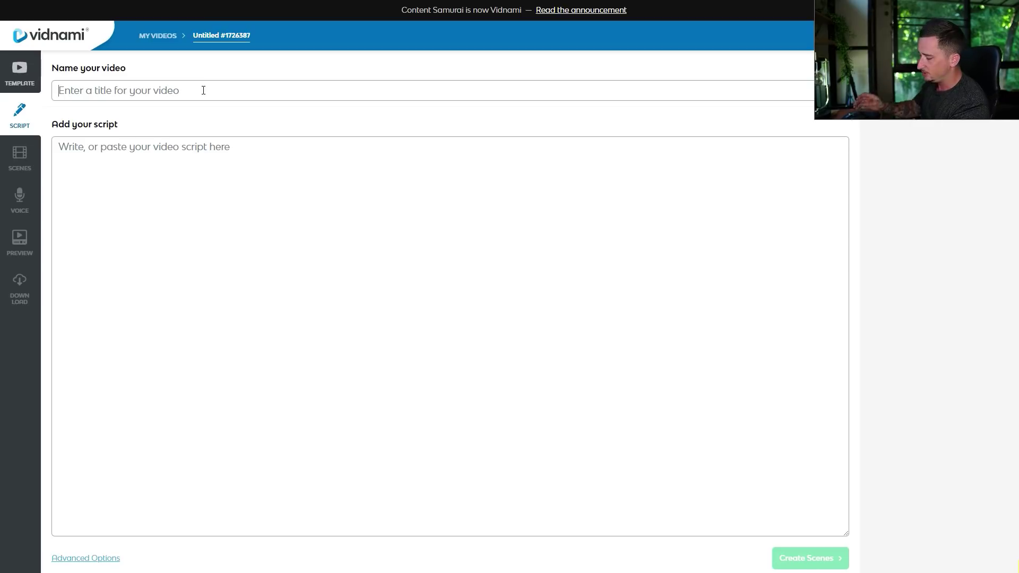
text(bv)
key(BackSpace)
key(BackSpace)
text(vl)
key(BackSpace)
key(BackSpace)
key(BackSpace)
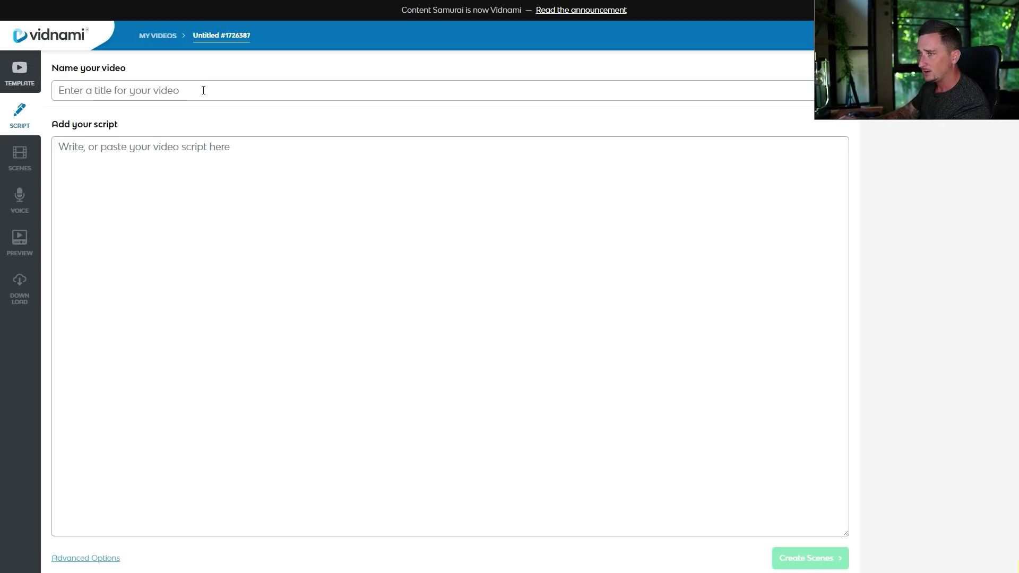
text(Vidnami Review)
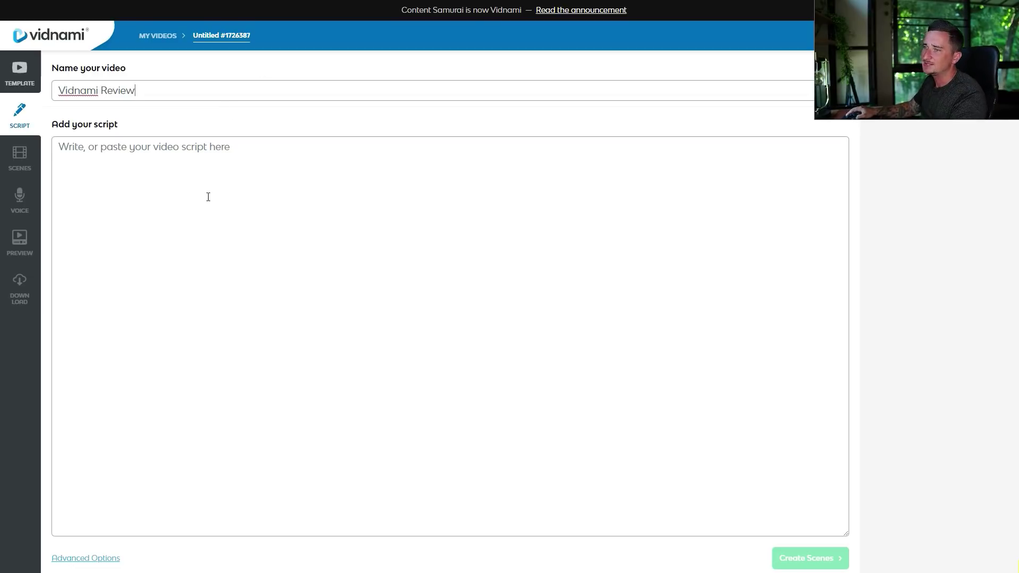
click(208, 197)
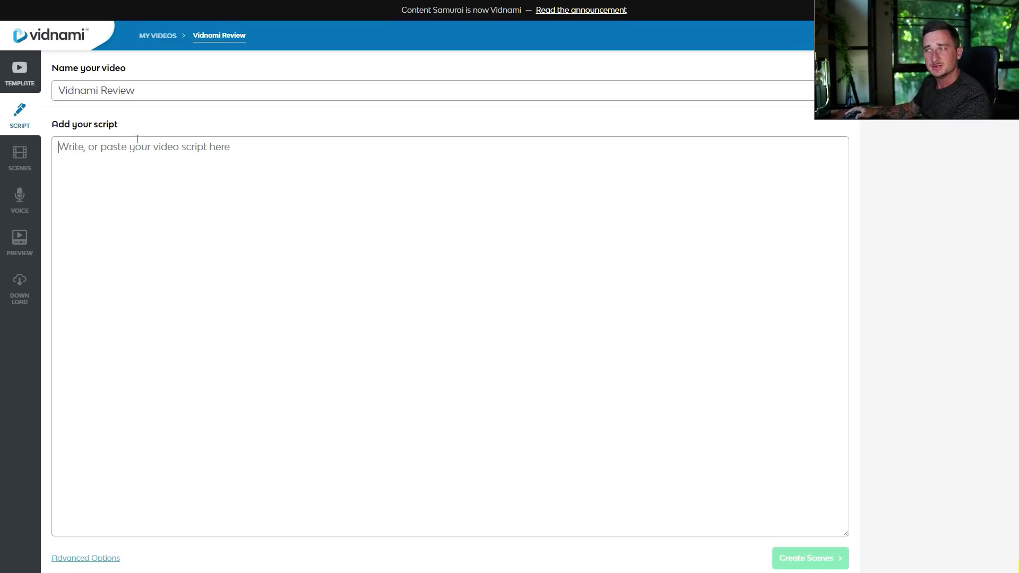
- Copy the full review script from Google Docs and return to Vidnami's empty script box
key(ctrl+Tab)
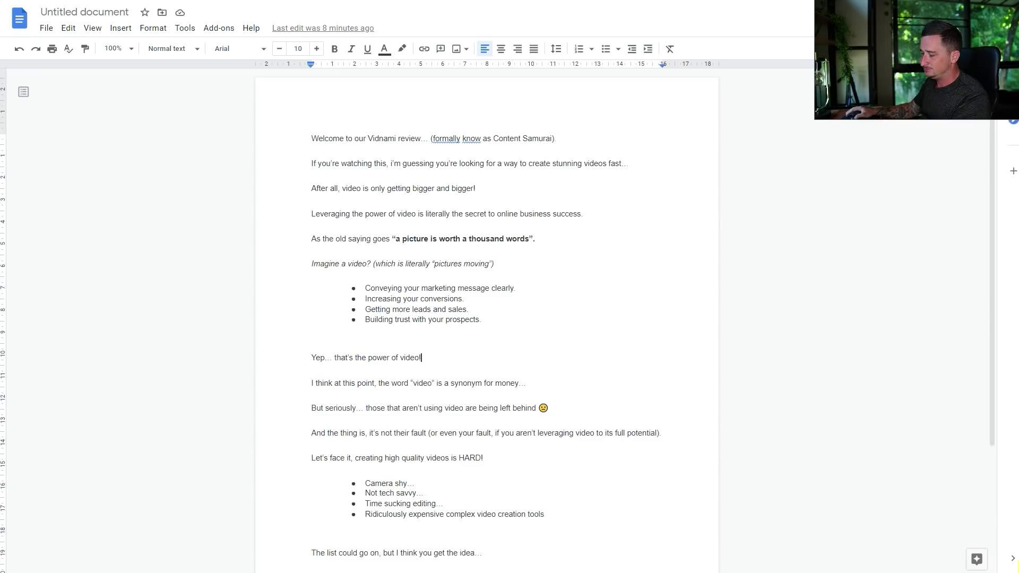
click(416, 192)
key(ctrl+a)
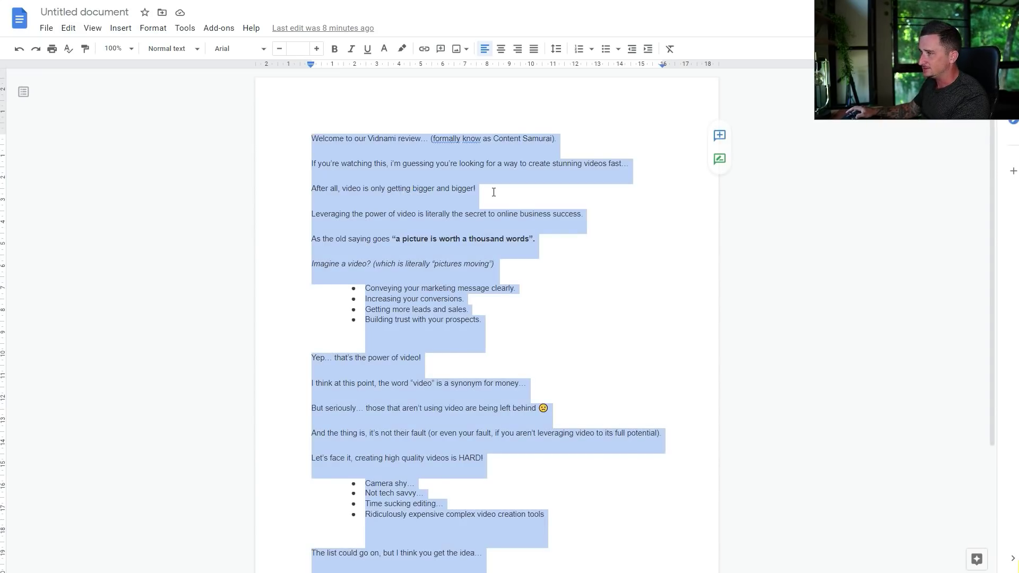
key(ctrl+Tab)
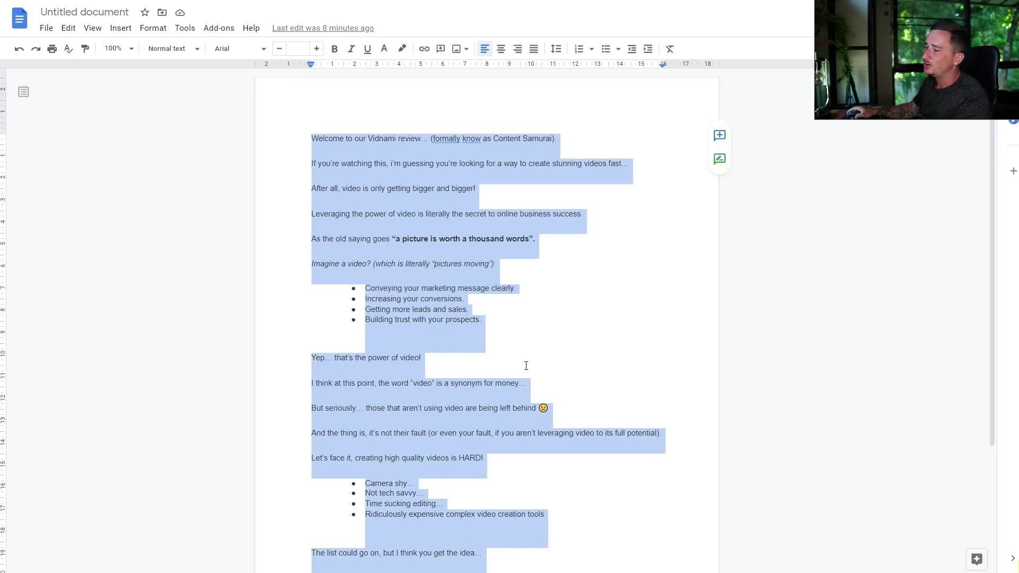
scroll(526, 366, down, 3)
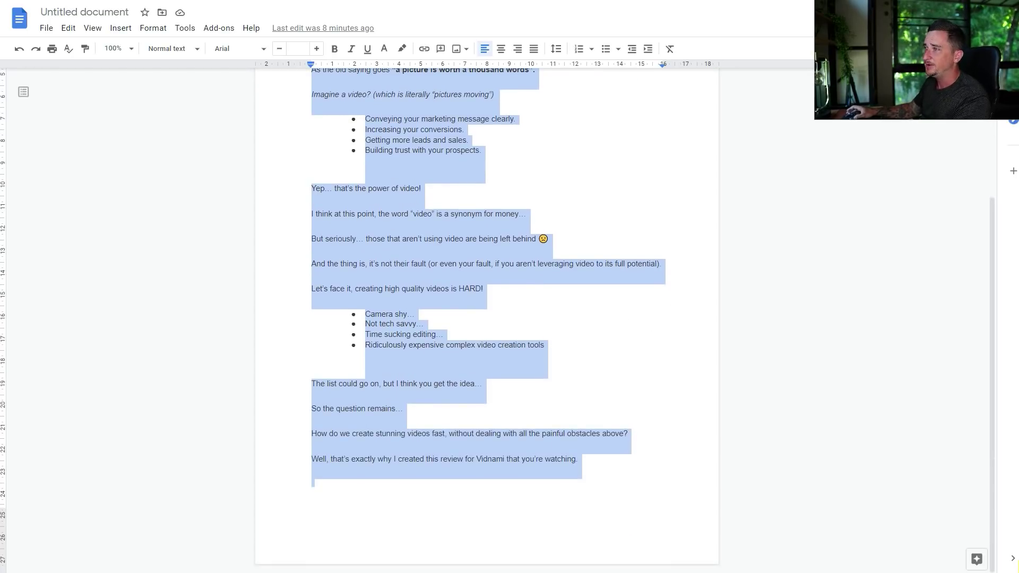
key(ctrl+c)
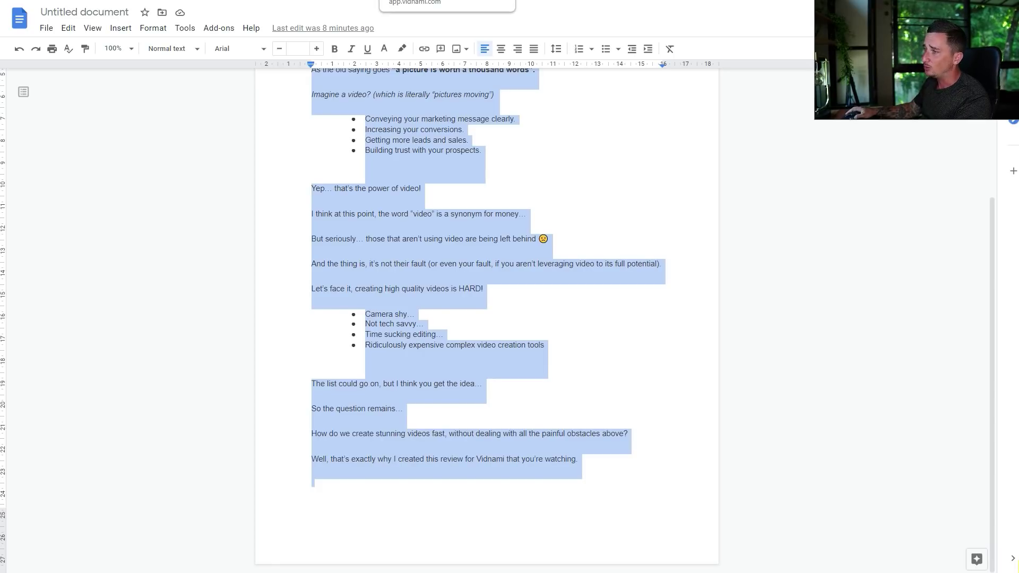
key(ctrl+Tab)
click(193, 203)
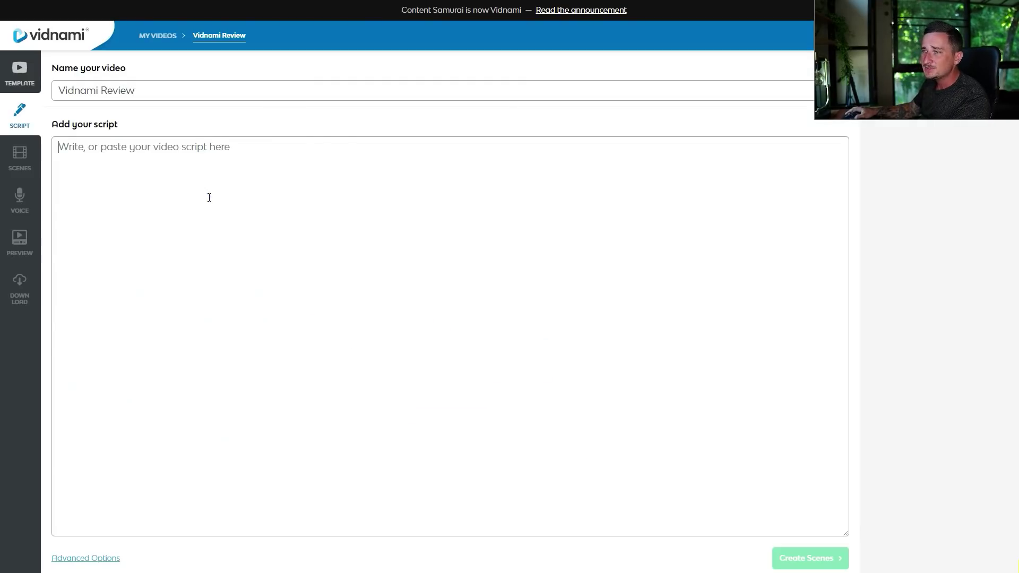
- Paste the review script and create its 31 scenes
key(ctrl+v)
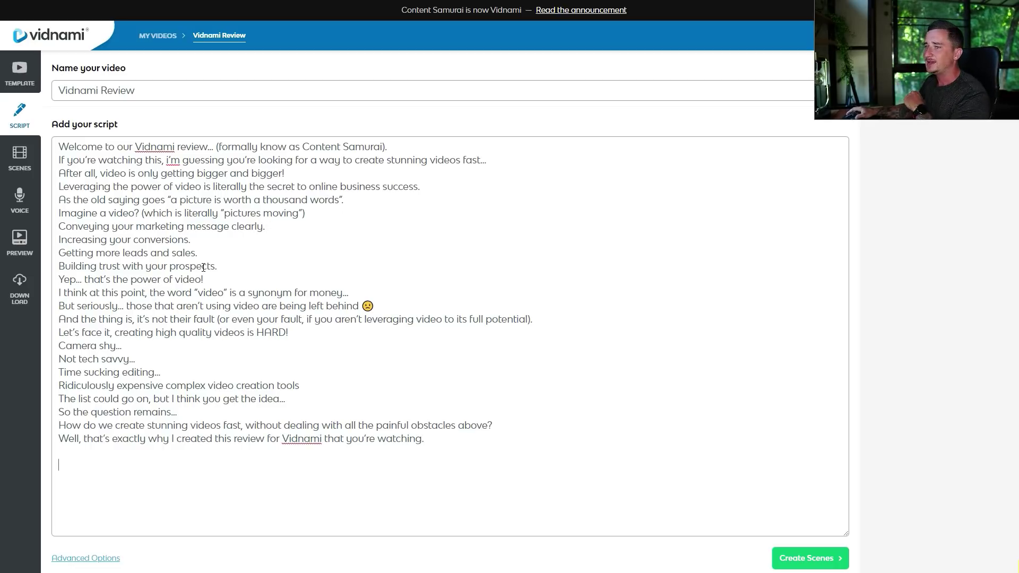
click(818, 565)
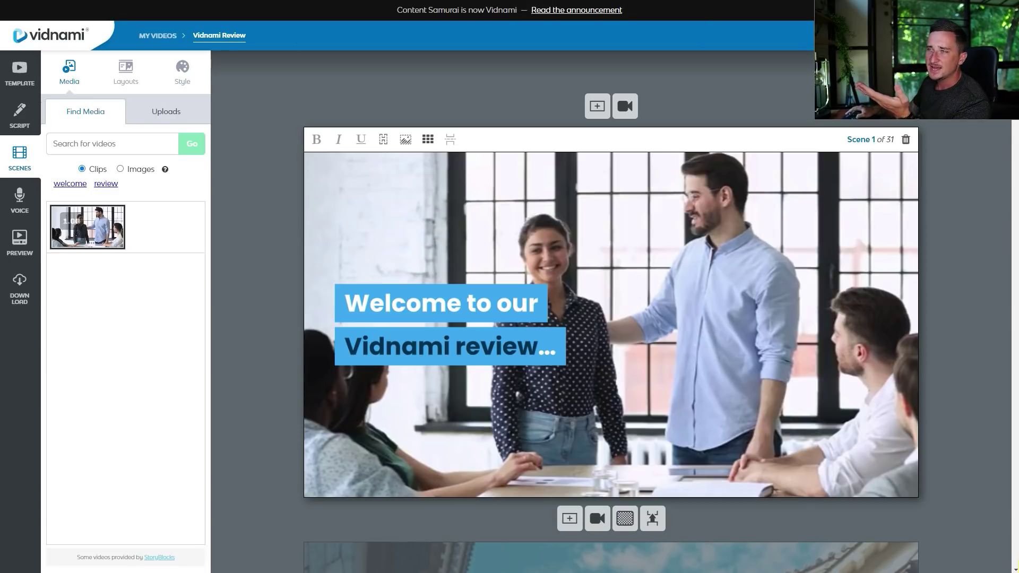
- Choose Auto-voice and set the voice to Harry, after briefly trying Angus
click(28, 206)
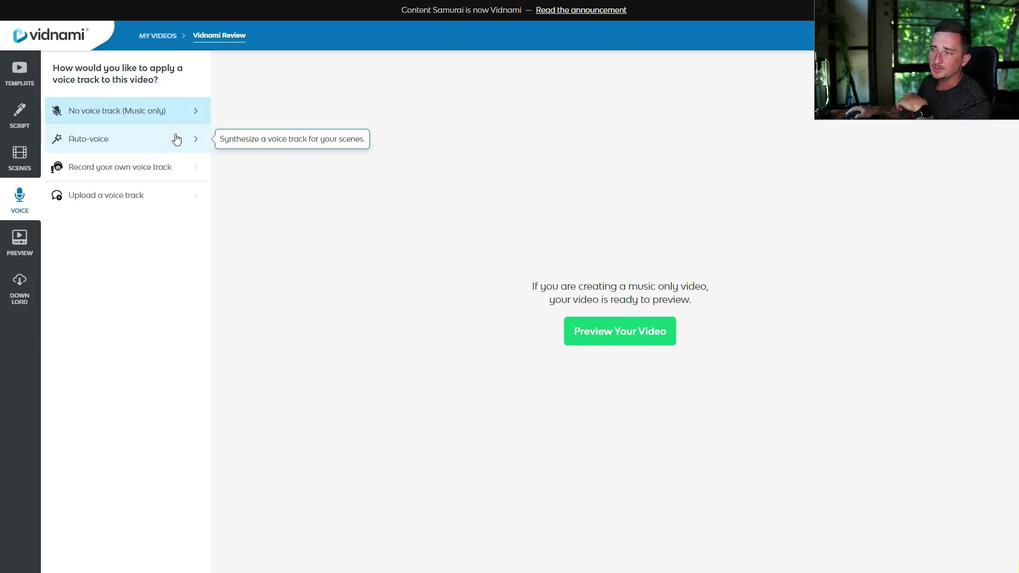
click(121, 142)
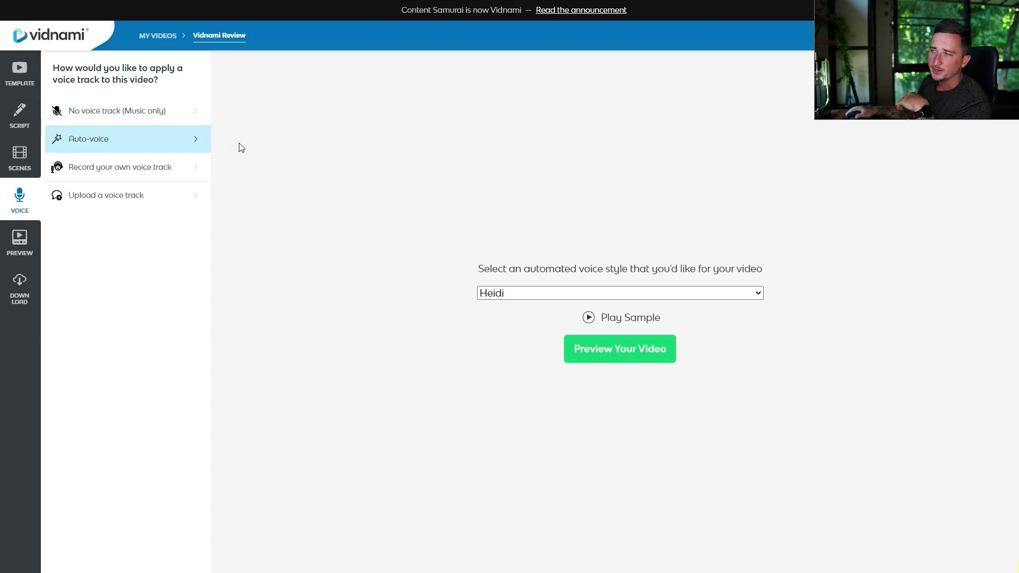
click(537, 293)
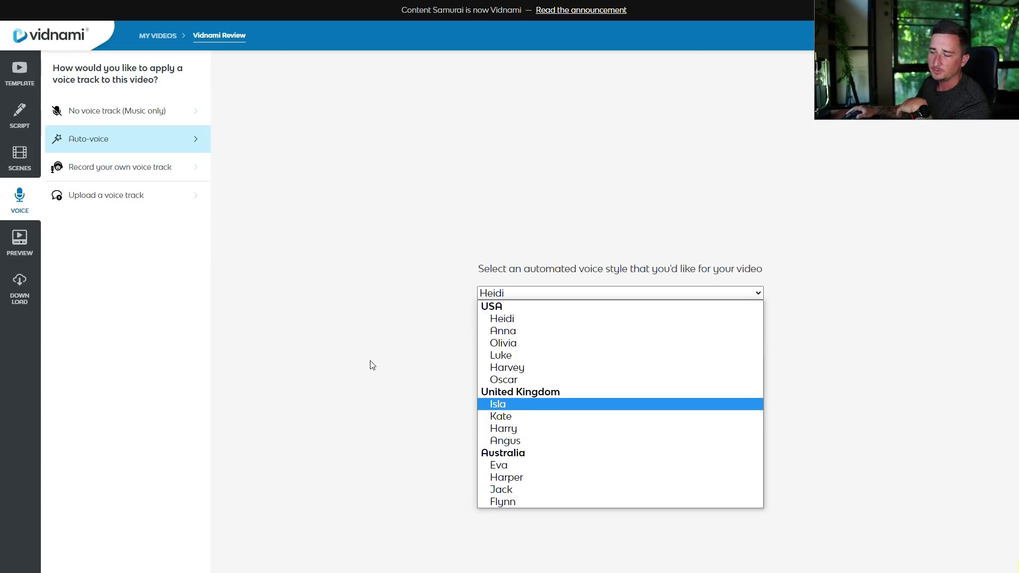
click(513, 428)
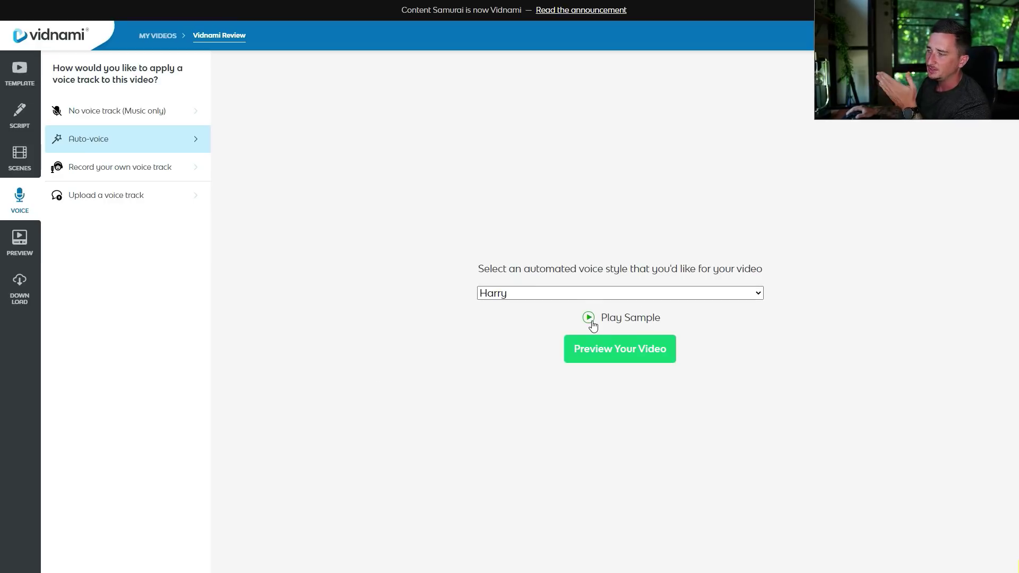
click(574, 293)
click(521, 437)
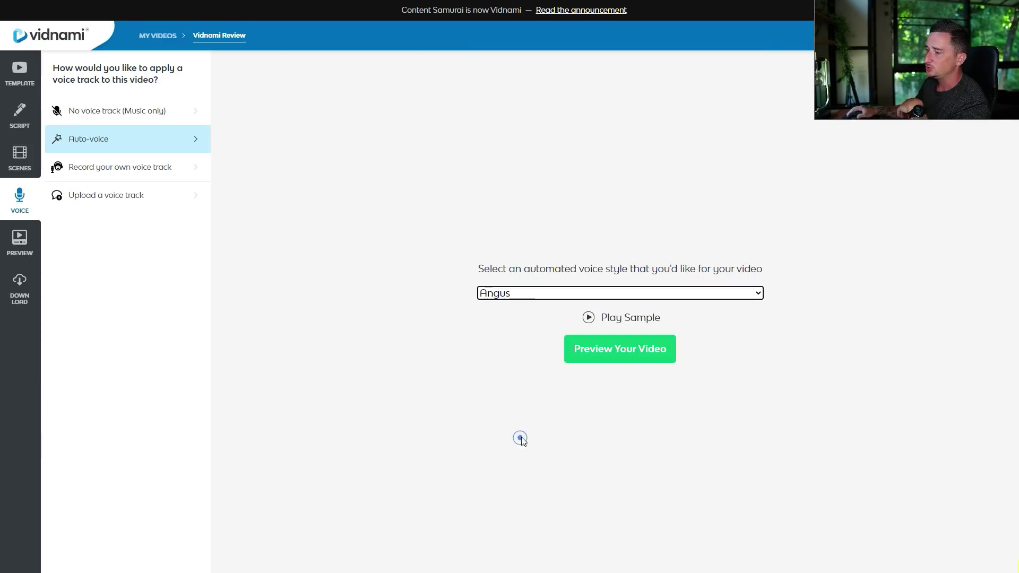
click(585, 296)
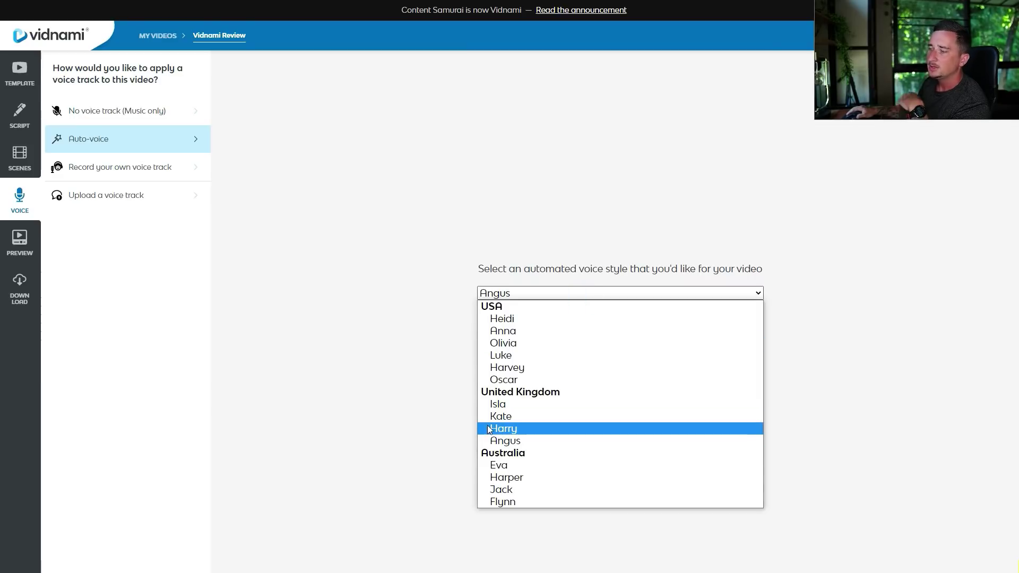
click(510, 425)
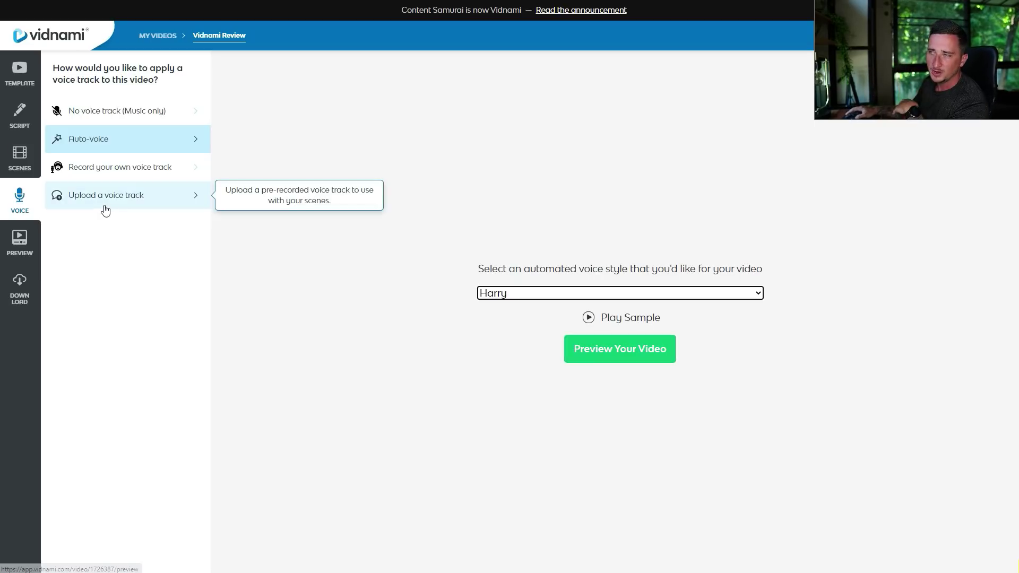
click(152, 175)
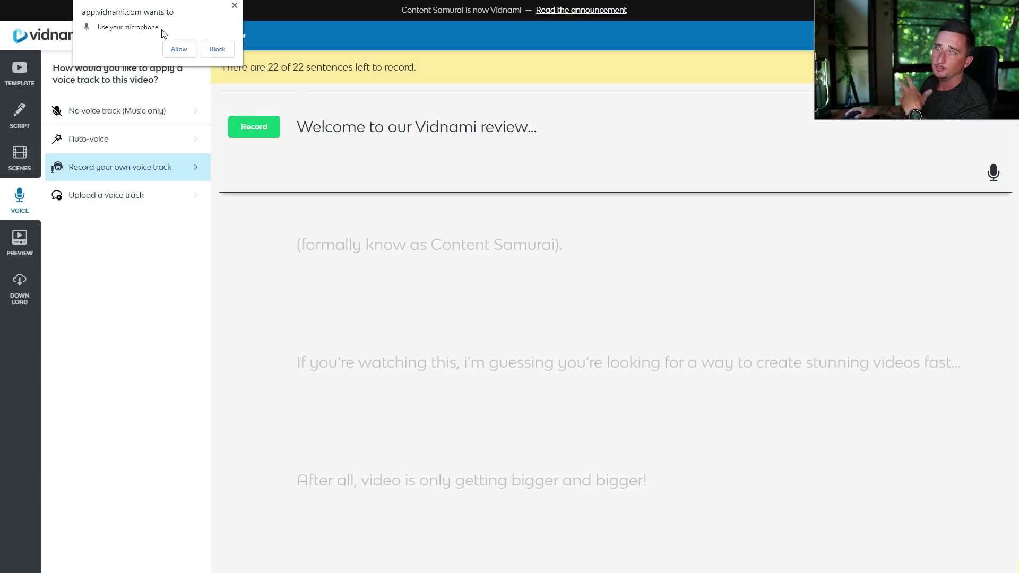
click(177, 50)
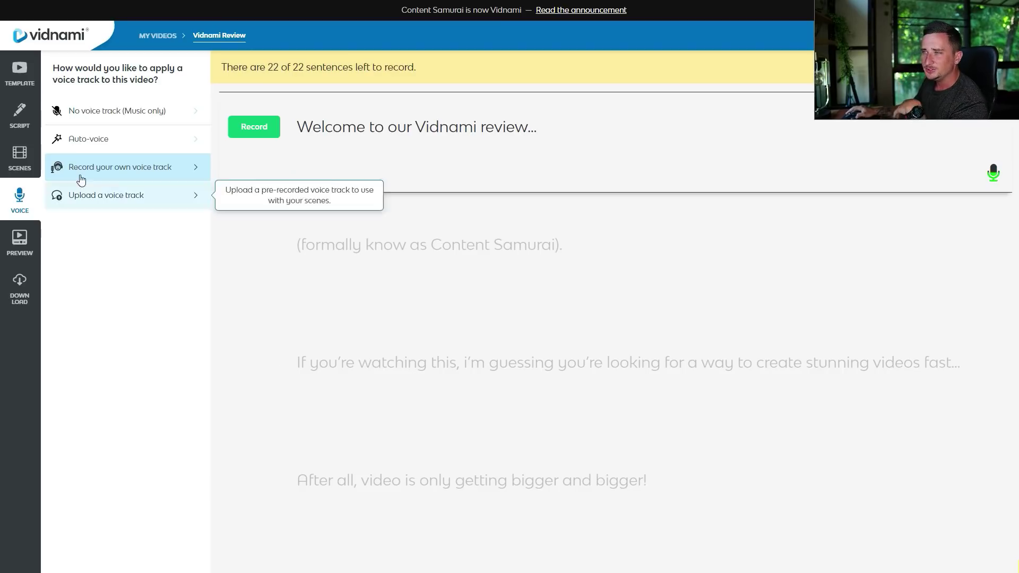
click(158, 201)
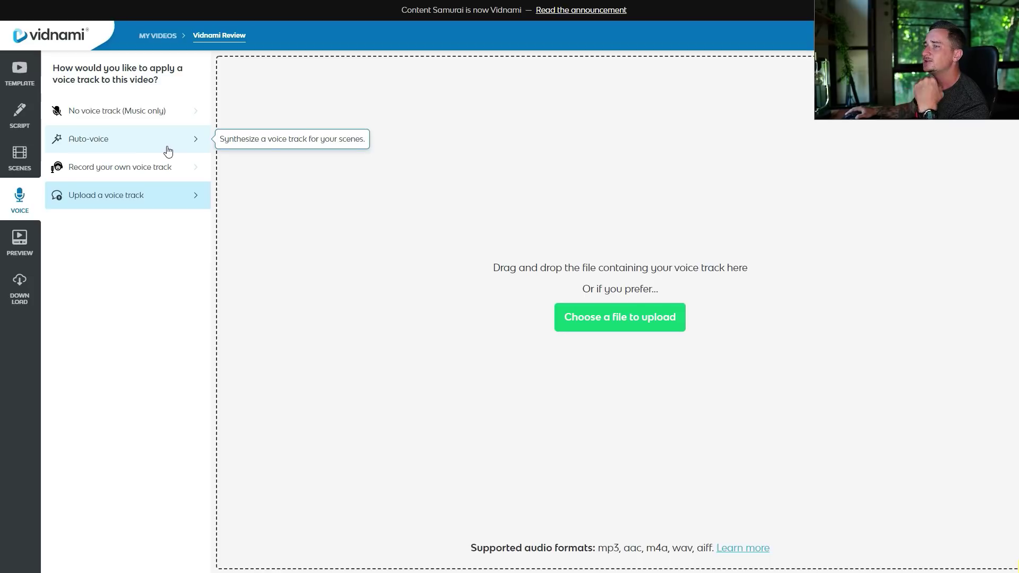
click(183, 109)
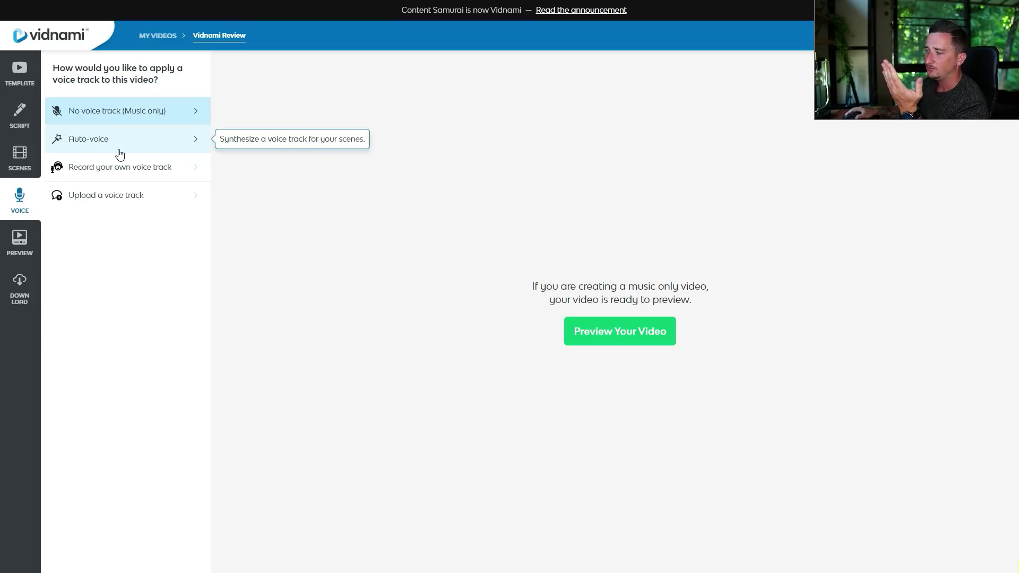
click(145, 145)
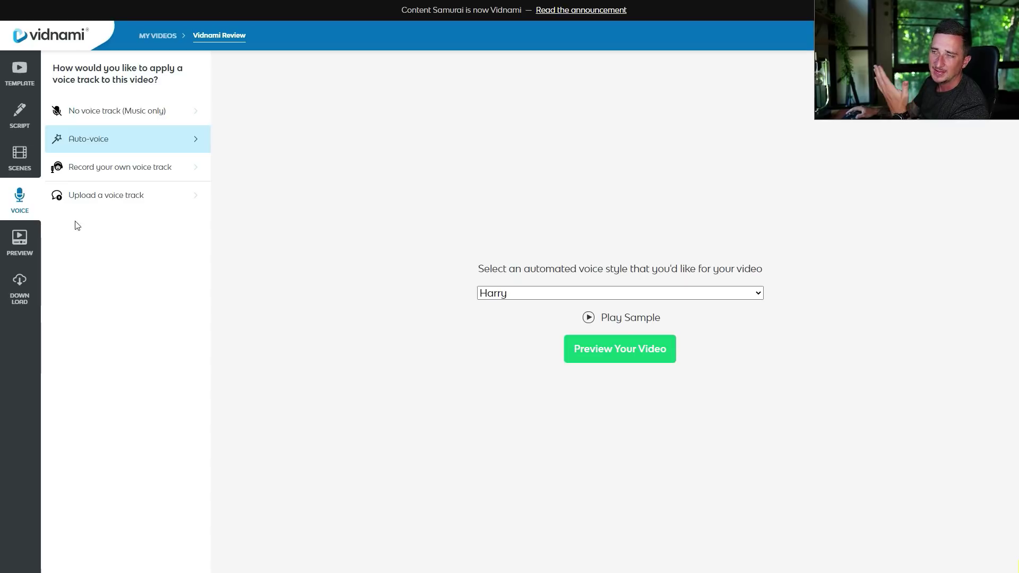
- Generate the 1:19 voiced video preview with Ambient Background Corporate music
click(670, 345)
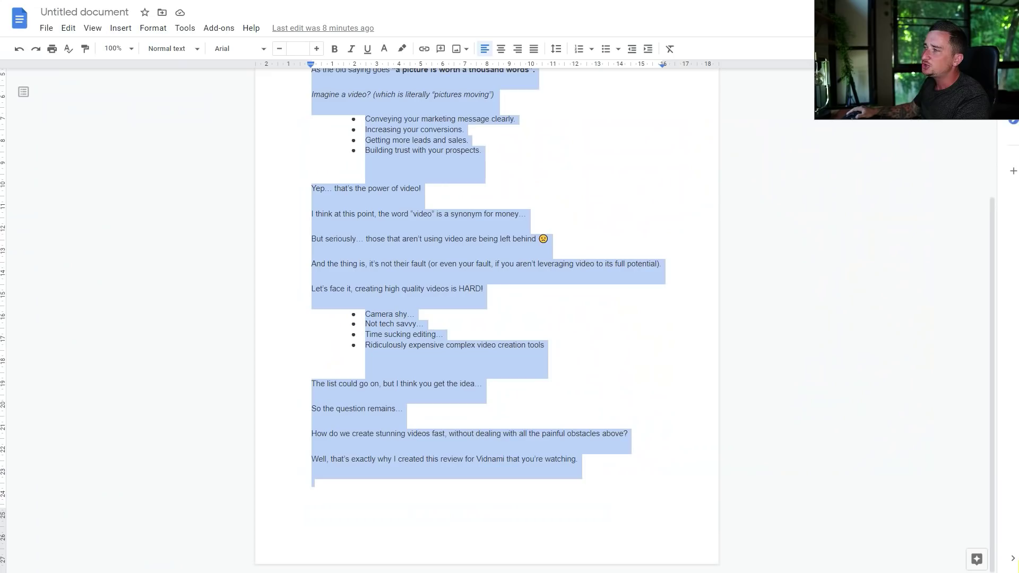
- Clear the script selection and scroll back up to 'Welcome to our Vidnami review'
click(525, 306)
scroll(527, 308, up, 3)
scroll(525, 305, down, 3)
scroll(526, 304, up, 3)
scroll(494, 273, down, 3)
scroll(493, 273, up, 4)
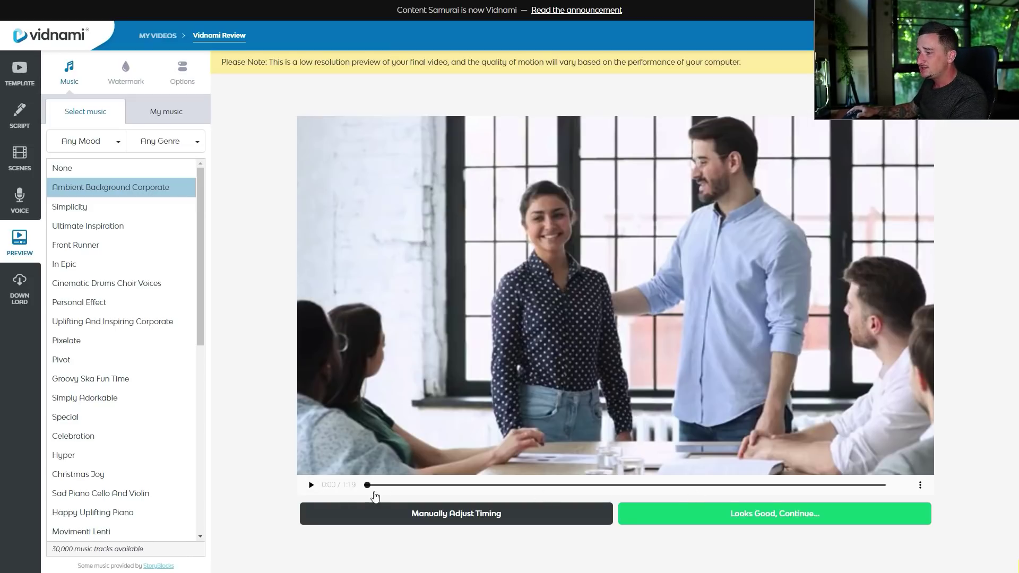
- Watch the preview up to 0:29, then approve it with Looks Good, Continue
click(312, 487)
click(311, 487)
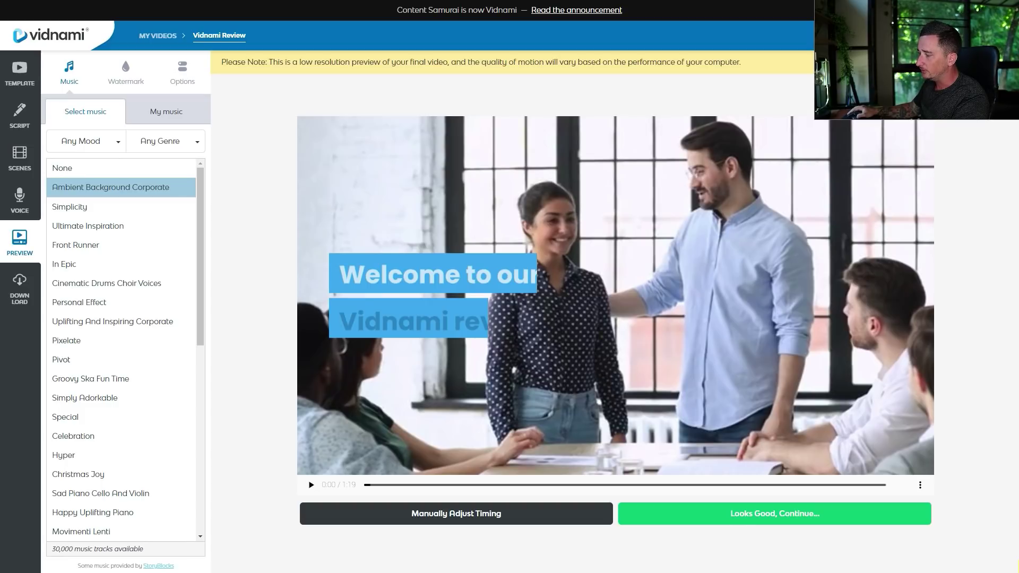
click(311, 486)
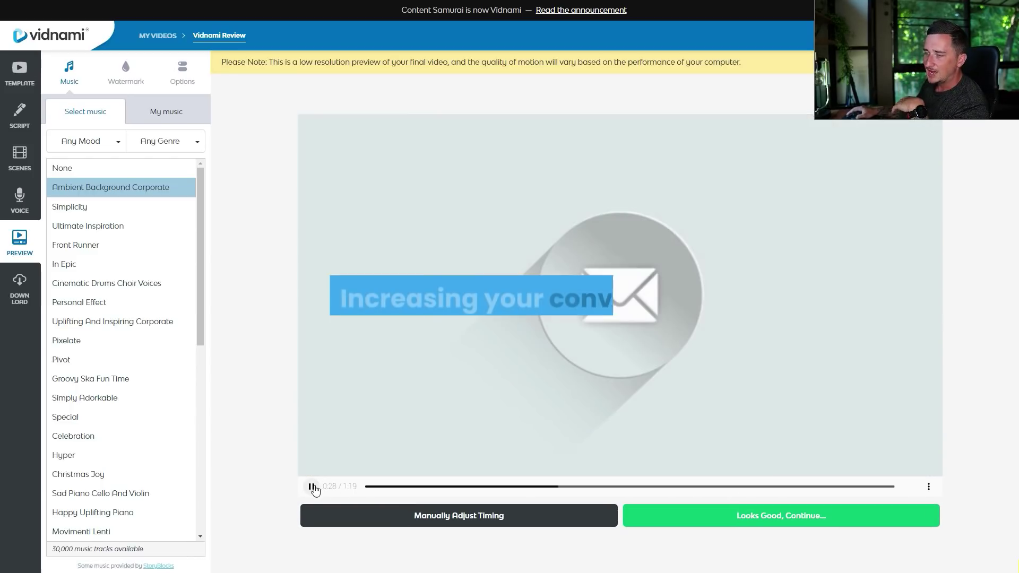
click(312, 484)
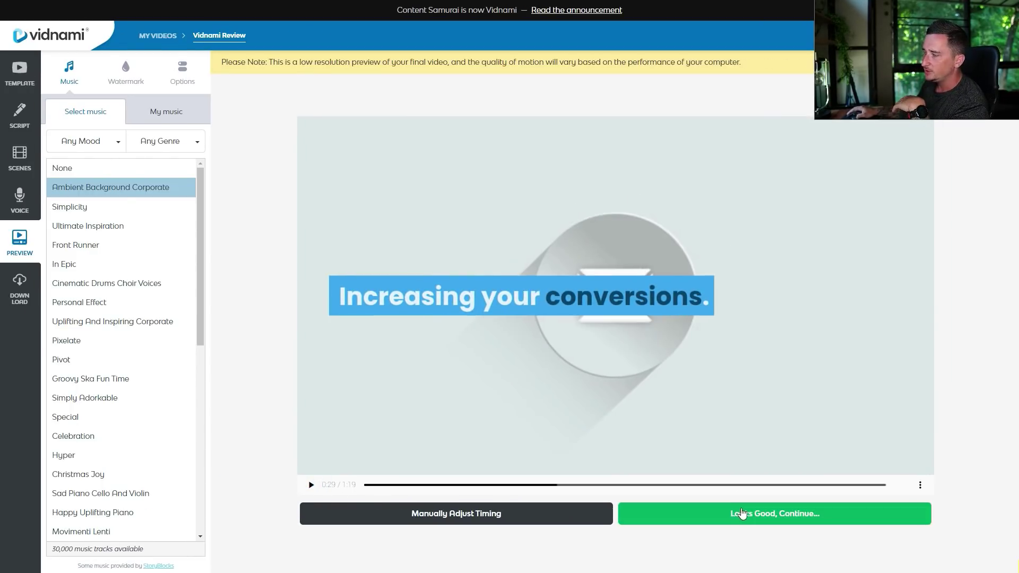
click(761, 515)
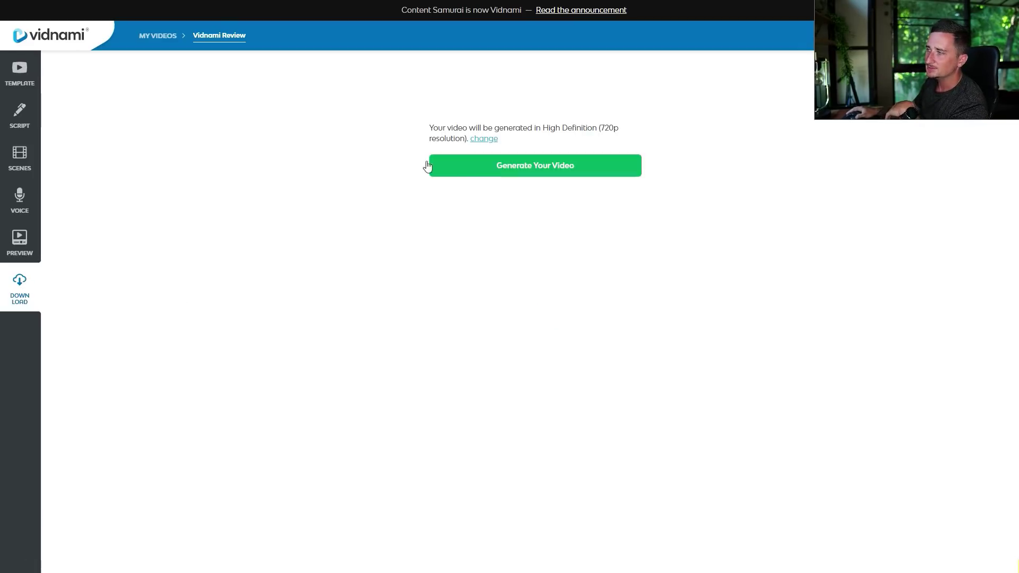
- Switch the render resolution to Full HD 1080p and start generating the video
click(484, 139)
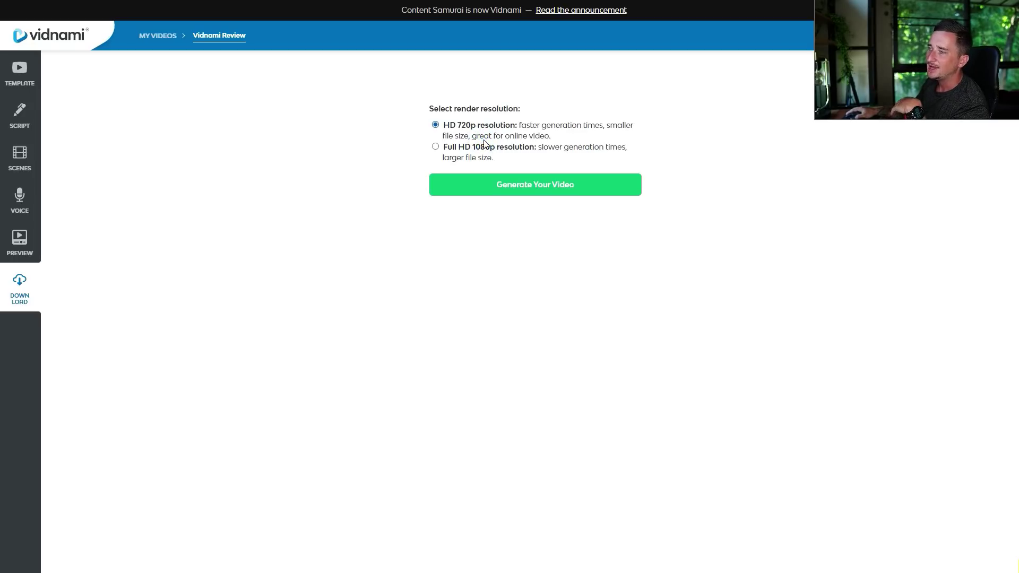
click(436, 148)
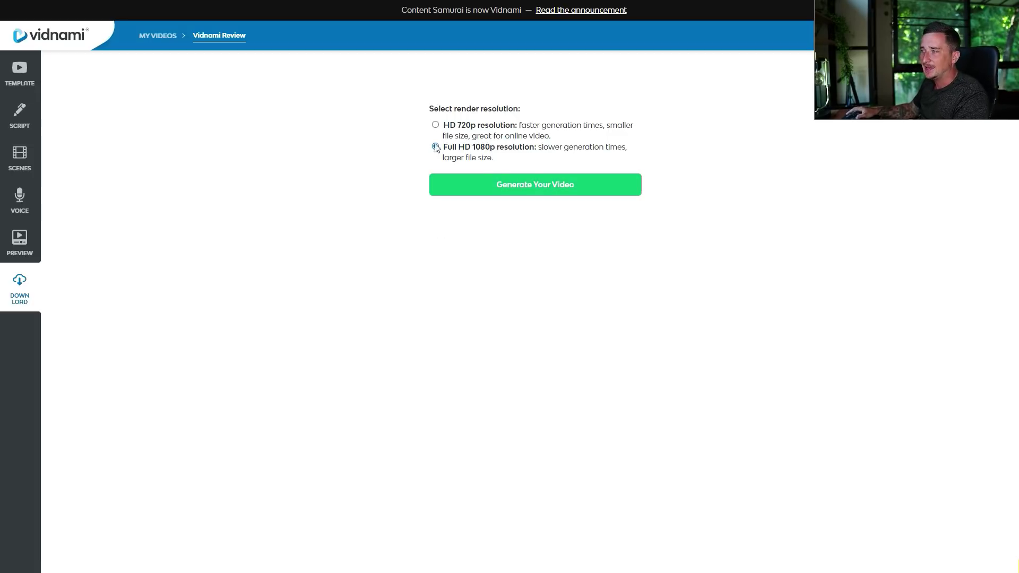
click(523, 192)
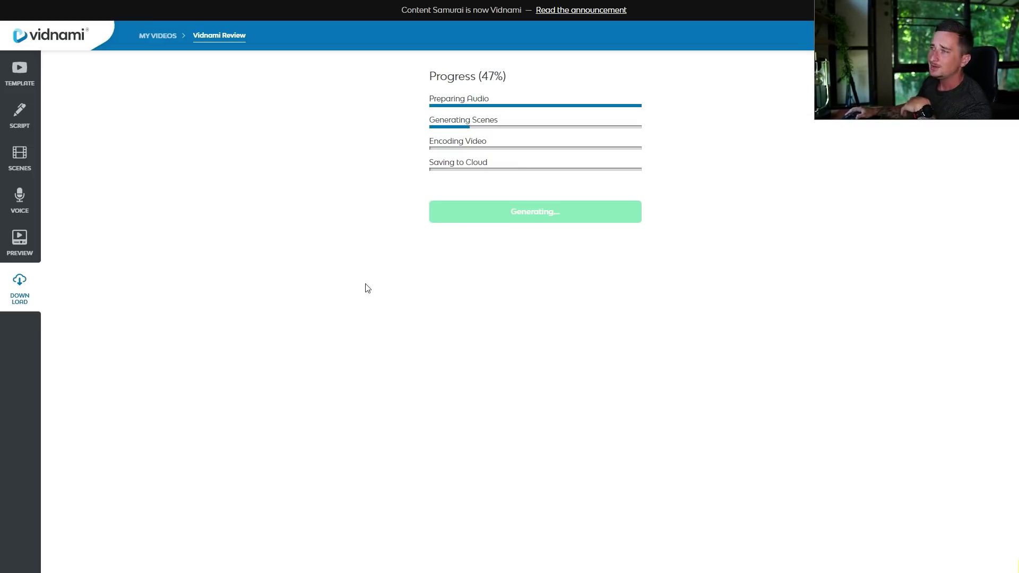
- Adjust the browser window while the video generates to 47%
drag(402, 10, 529, 11)
drag(443, 11, 528, 10)
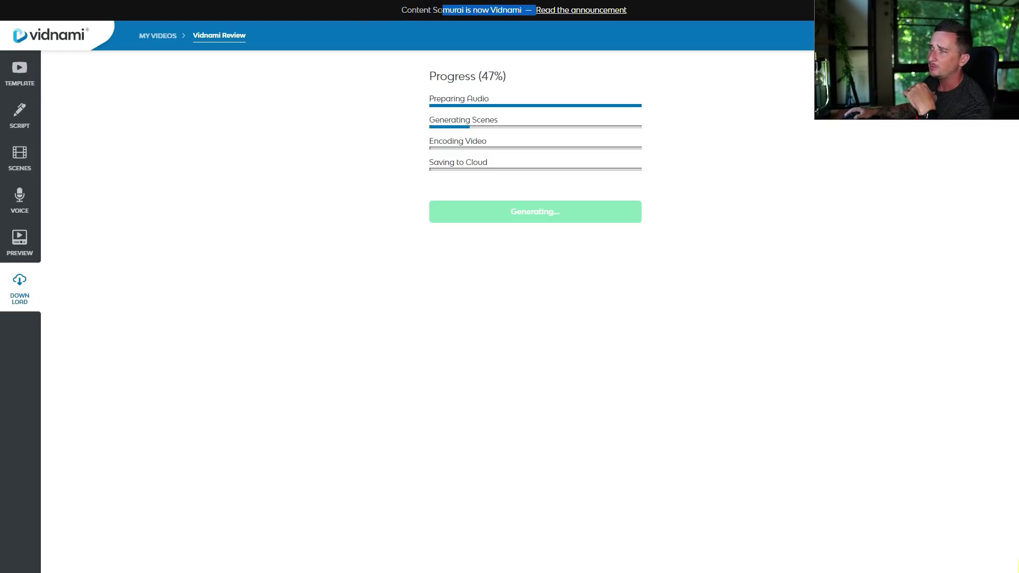
double_click(449, 11)
click(425, 12)
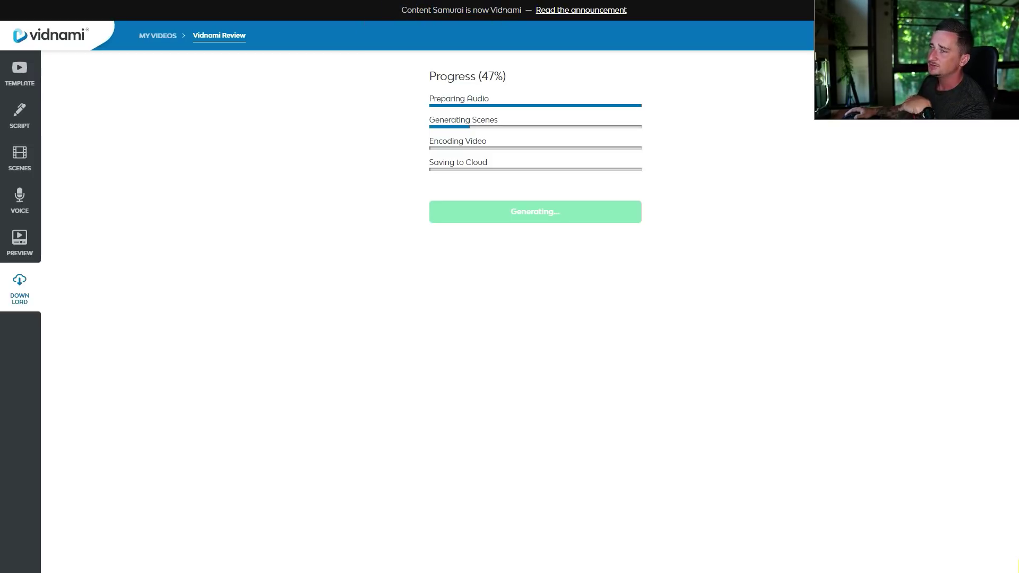